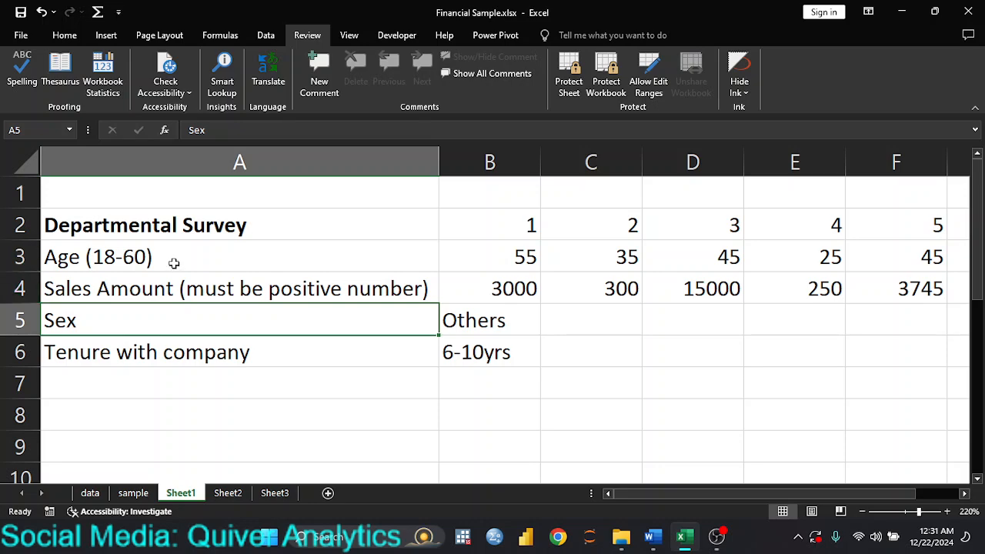
# Make the Age (18-60) label in A3 bold and fill the cell with Orange, Accent 2, Darker 25%.
pyautogui.click(181, 250)
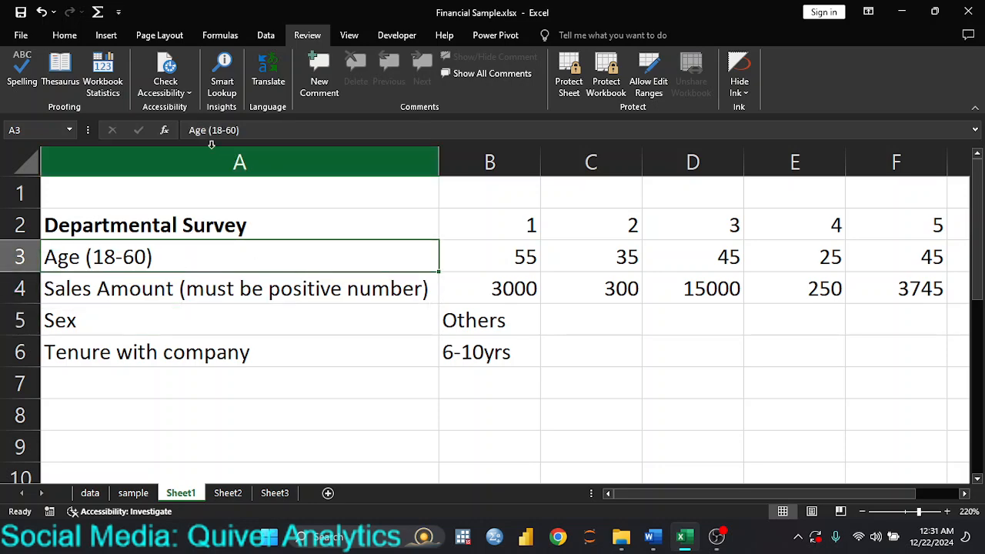
pyautogui.click(69, 37)
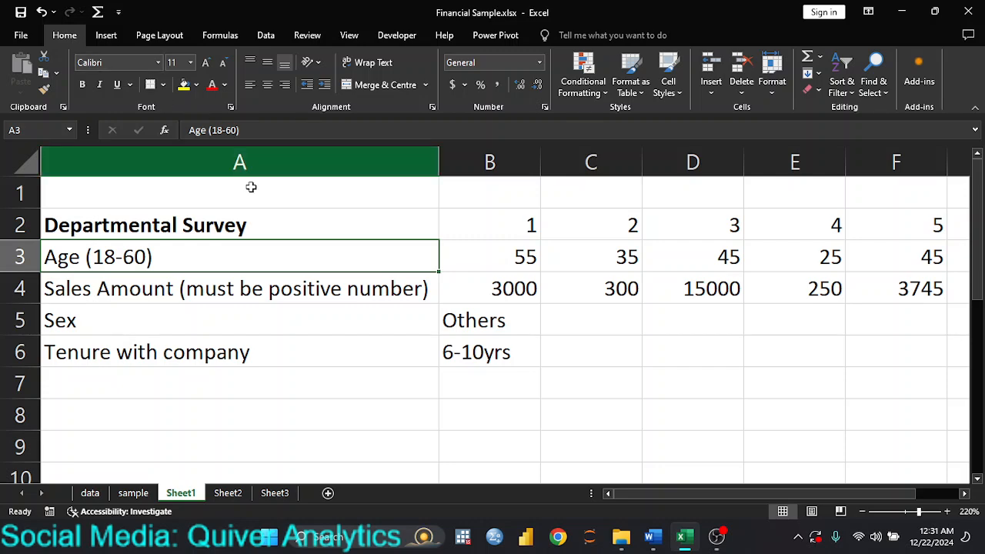
pyautogui.click(82, 86)
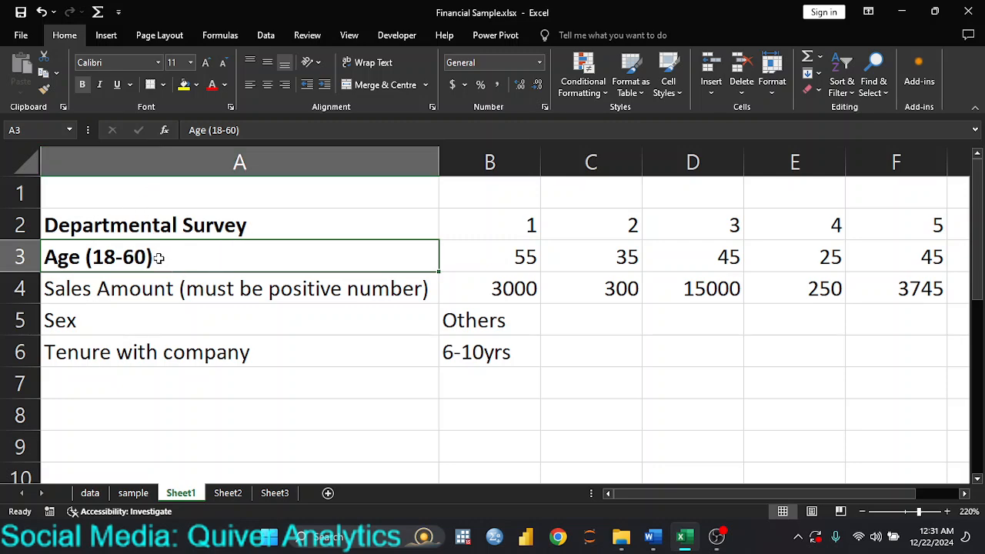
pyautogui.click(197, 85)
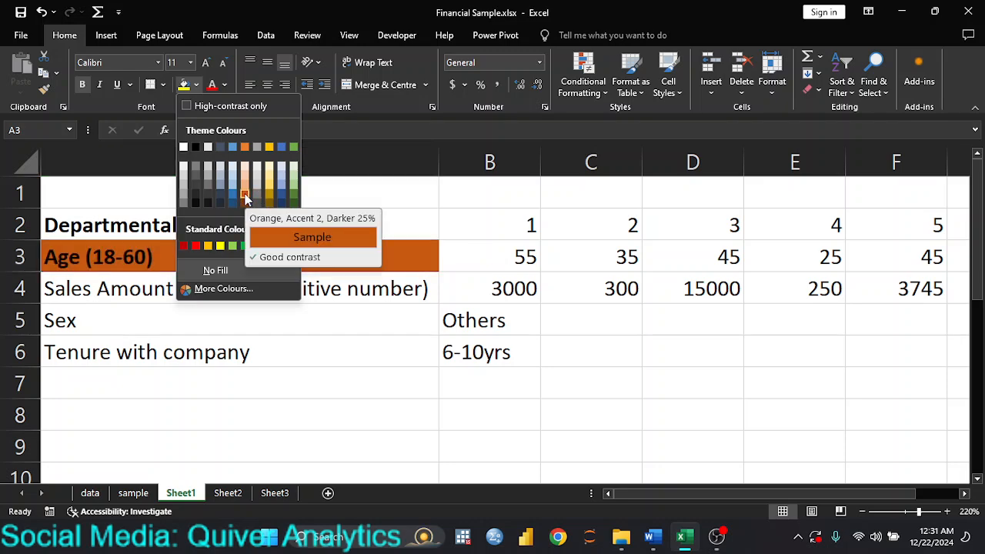
pyautogui.click(246, 198)
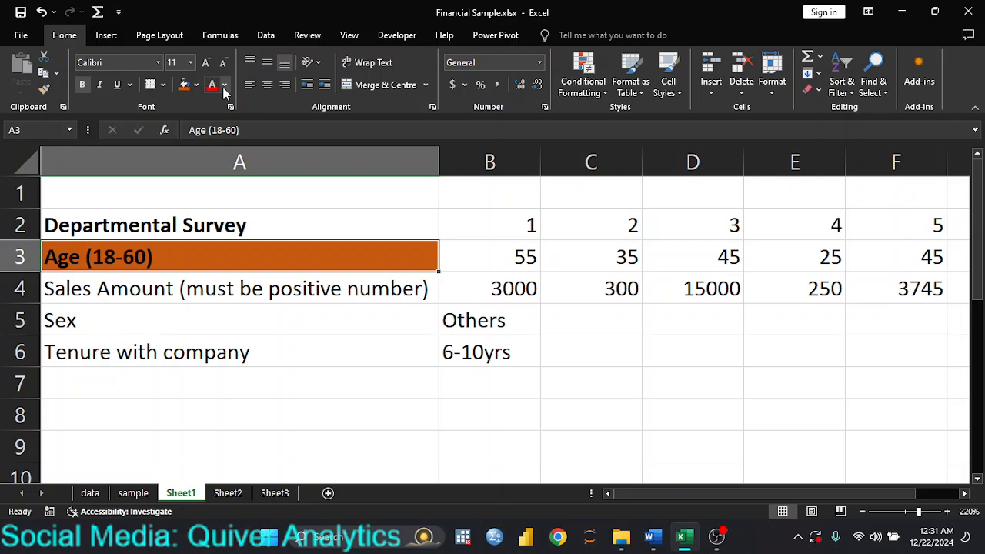
# Make the A3 text yellow, underlined and italic, and copy its formatting to the Sex label in A5.
pyautogui.click(225, 87)
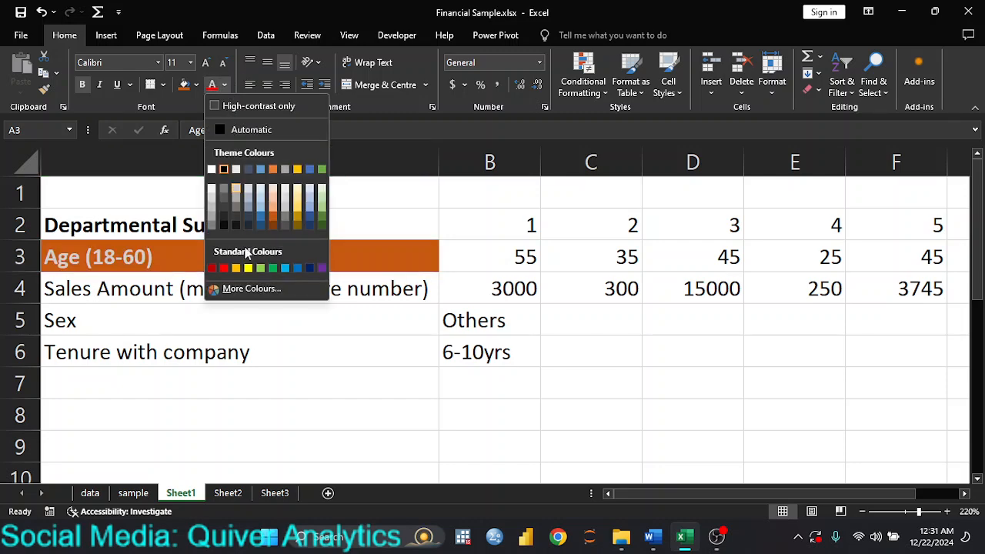
pyautogui.click(248, 267)
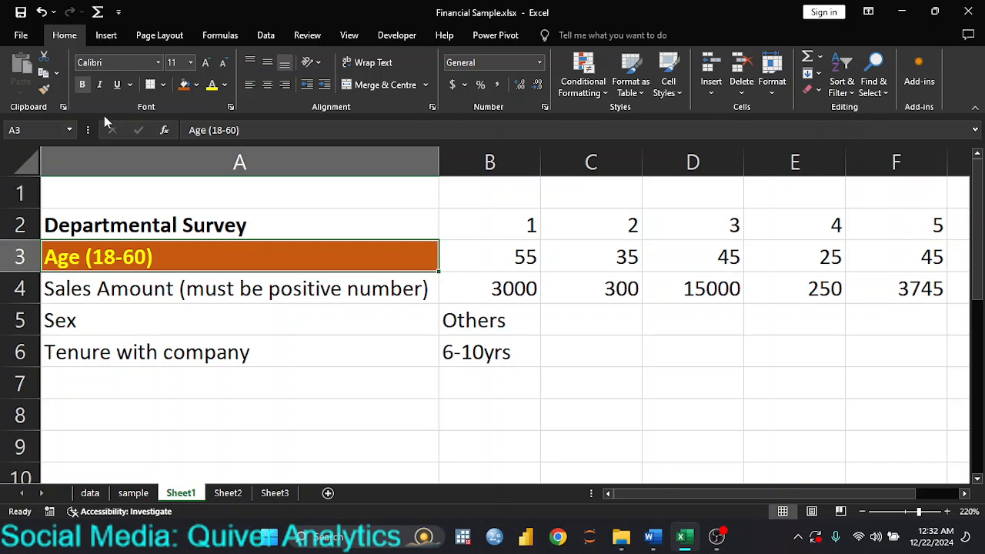
pyautogui.click(117, 85)
pyautogui.click(101, 85)
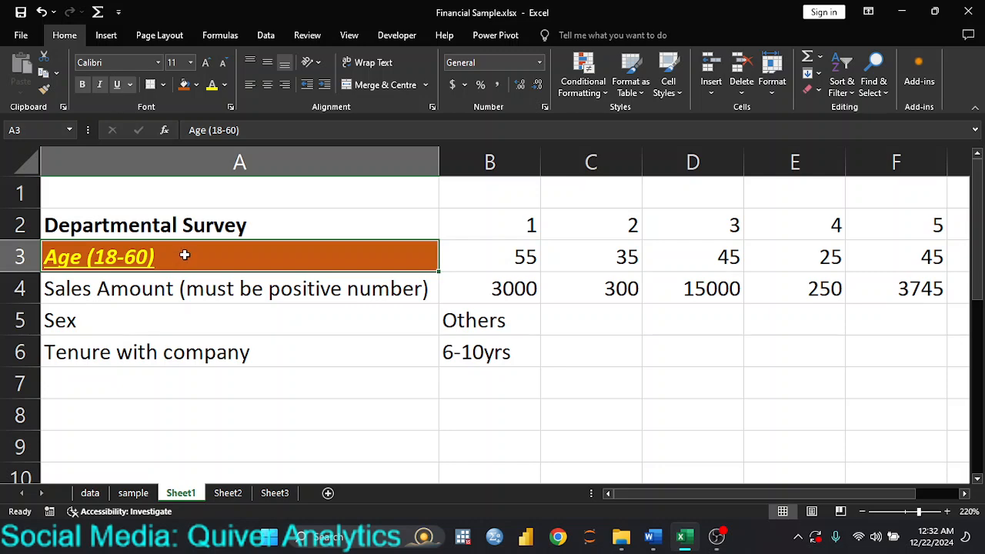
pyautogui.click(49, 91)
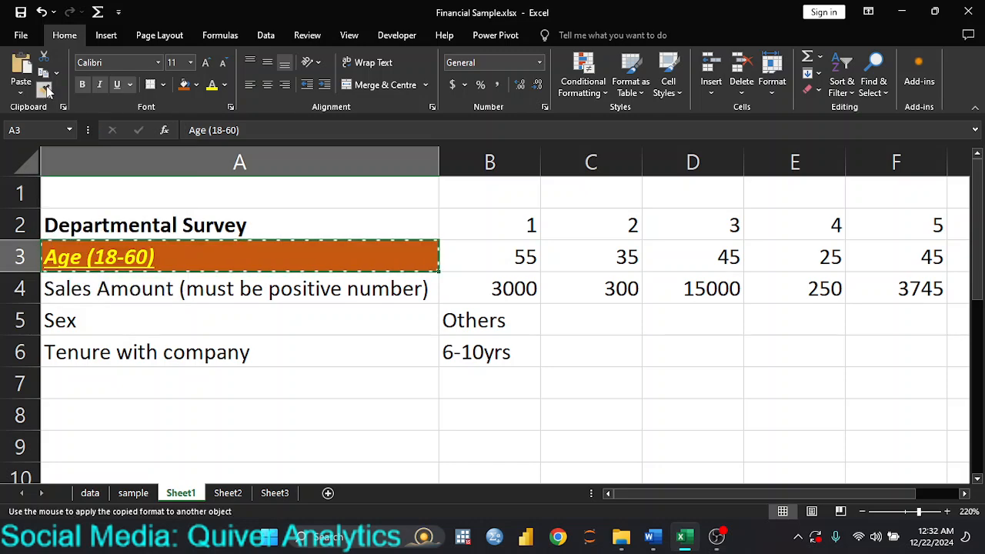
pyautogui.click(156, 326)
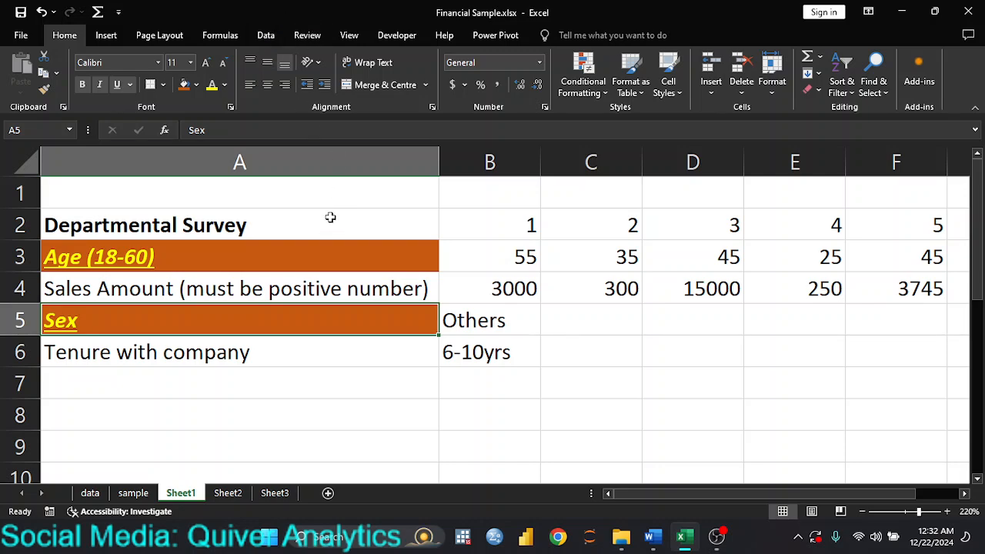
# Select cell B3 and check in the Customise Ribbon options whether Developer is enabled, without changing anything.
pyautogui.click(497, 230)
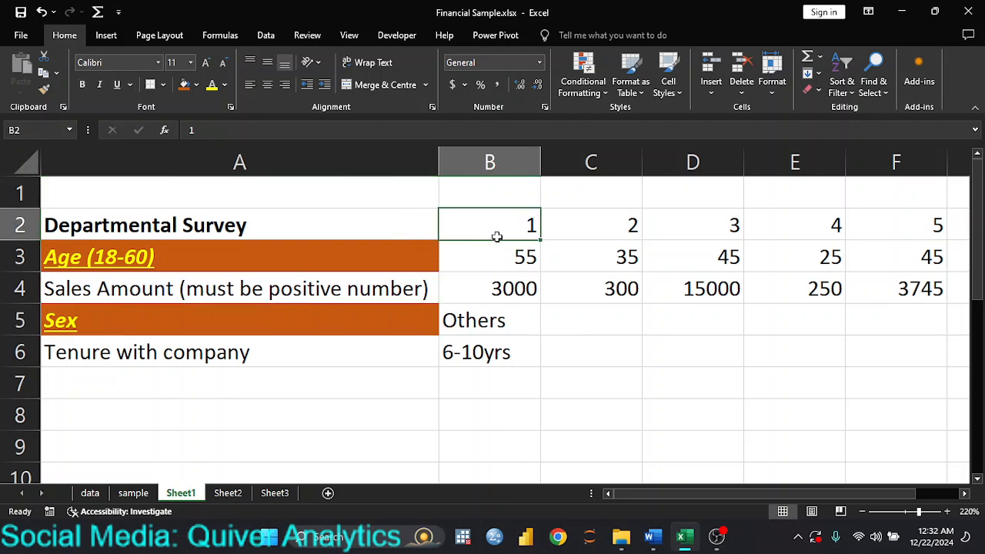
pyautogui.click(491, 262)
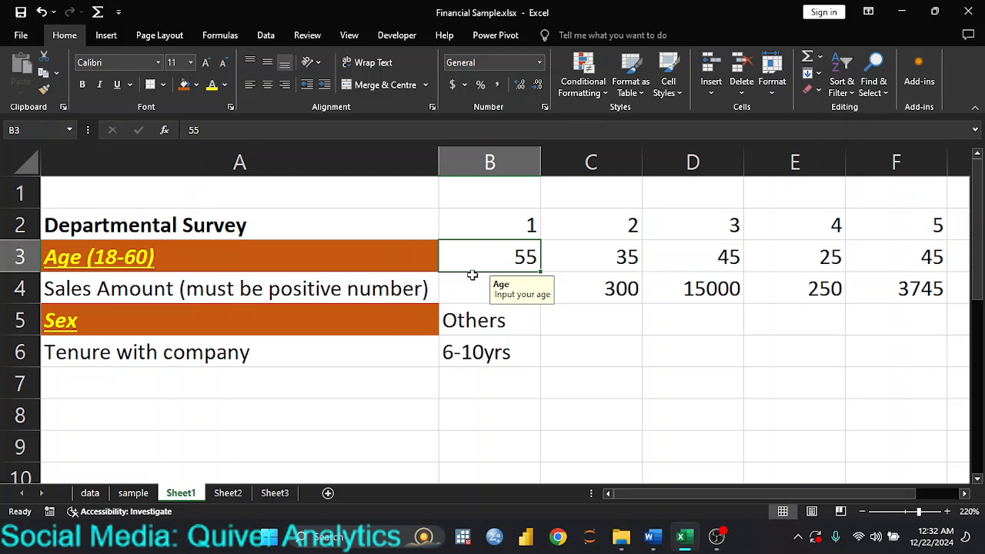
pyautogui.click(398, 35)
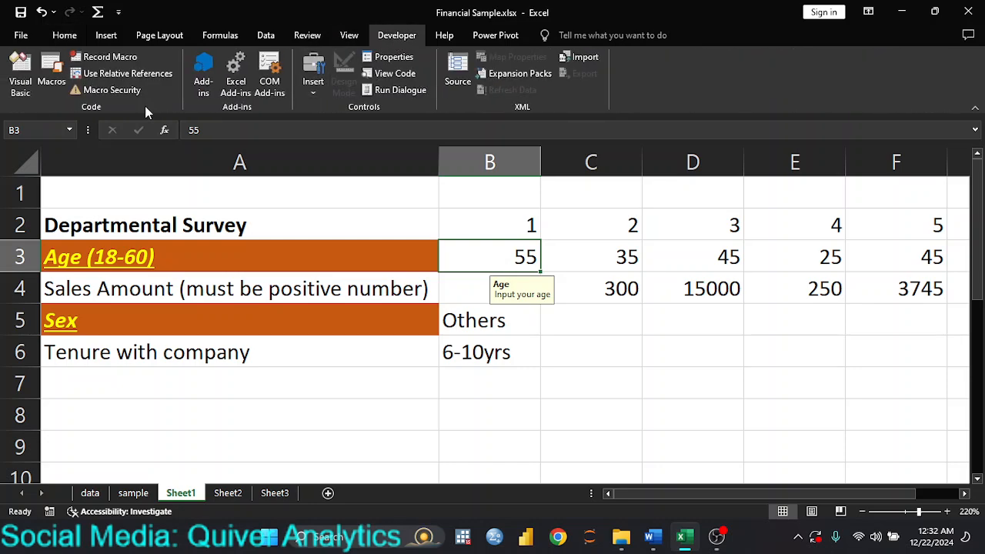
pyautogui.click(20, 36)
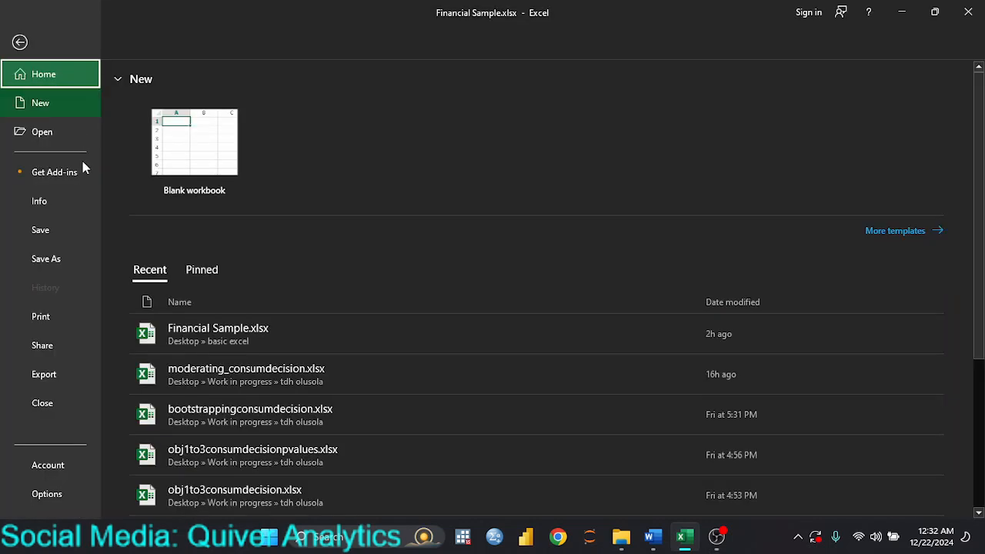
pyautogui.click(60, 494)
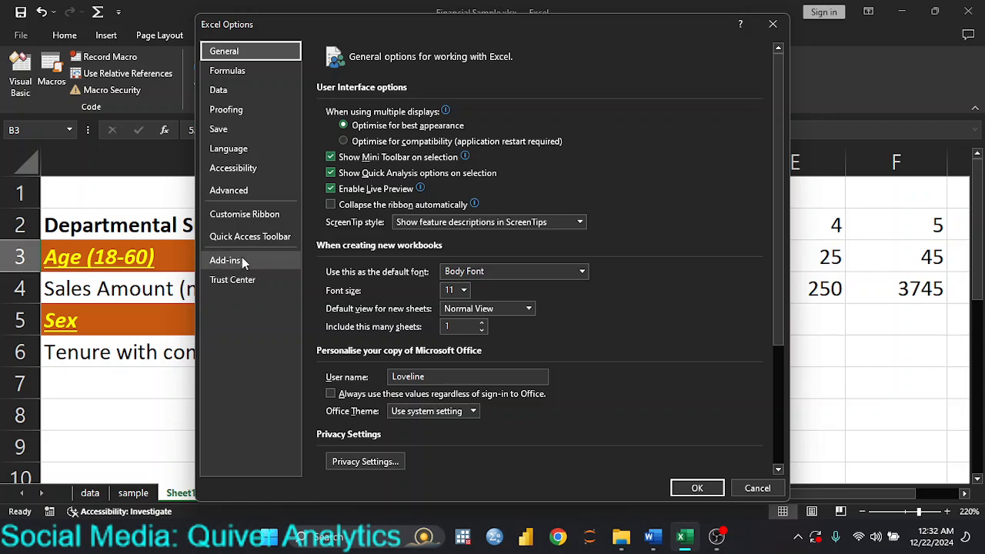
pyautogui.click(259, 215)
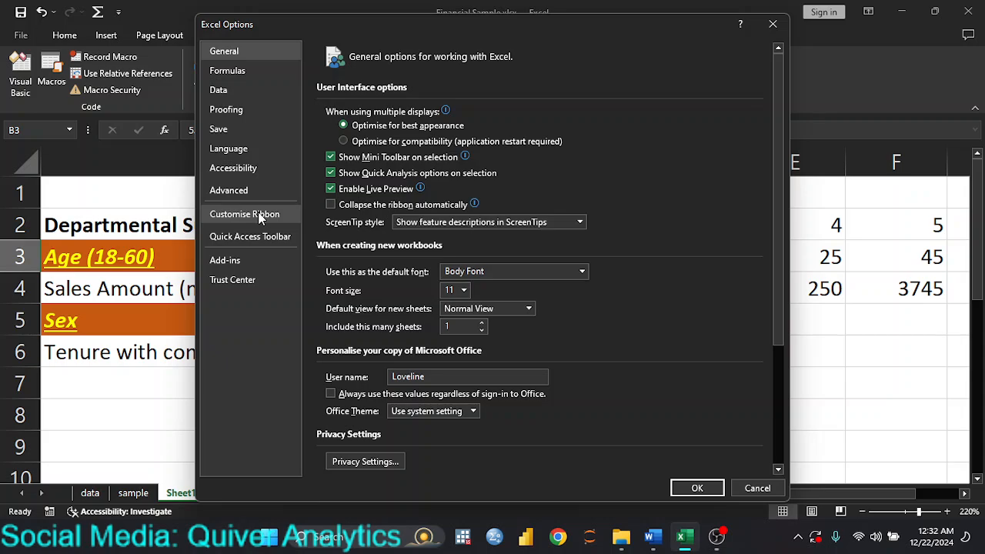
pyautogui.click(259, 218)
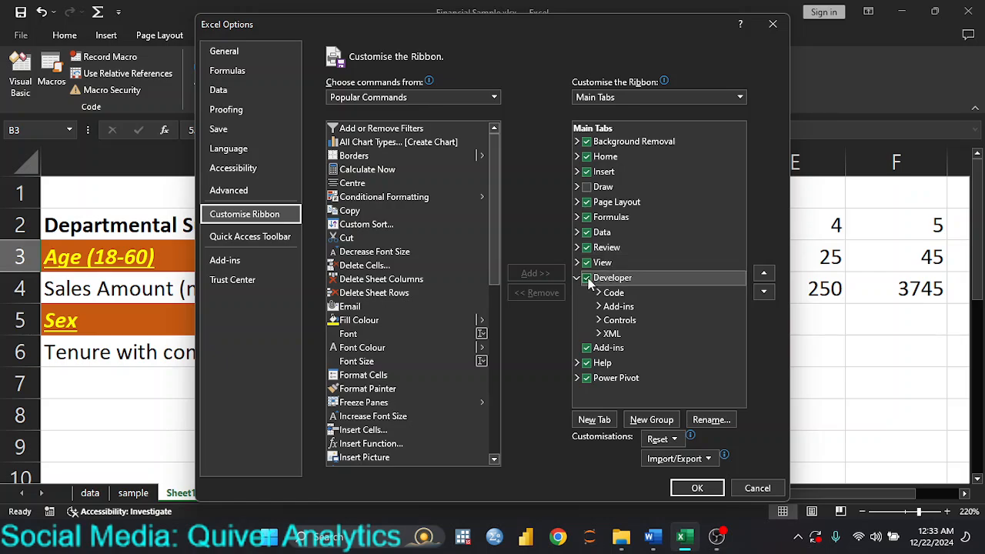
pyautogui.click(758, 488)
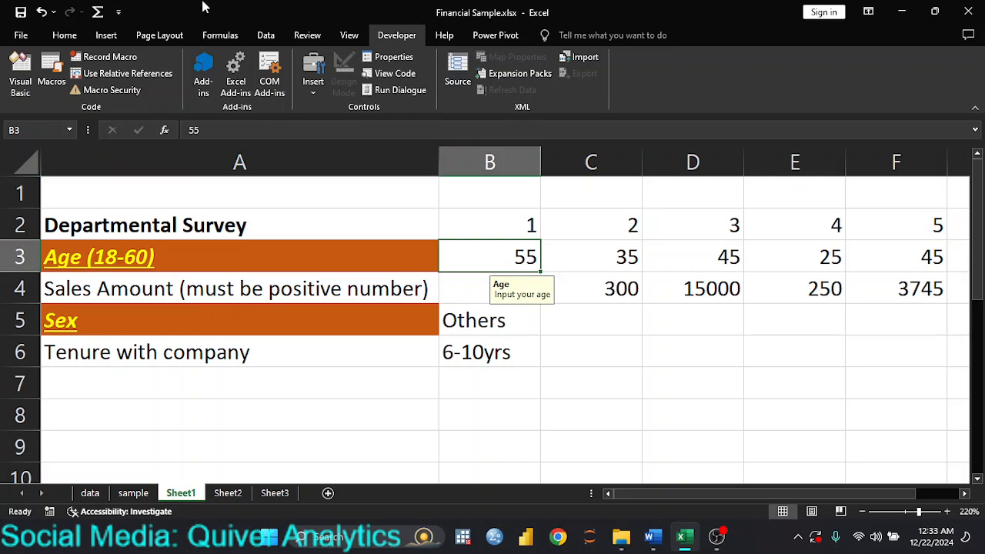
# Set up a new macro recording named celledit with the shortcut letter w.
pyautogui.click(120, 59)
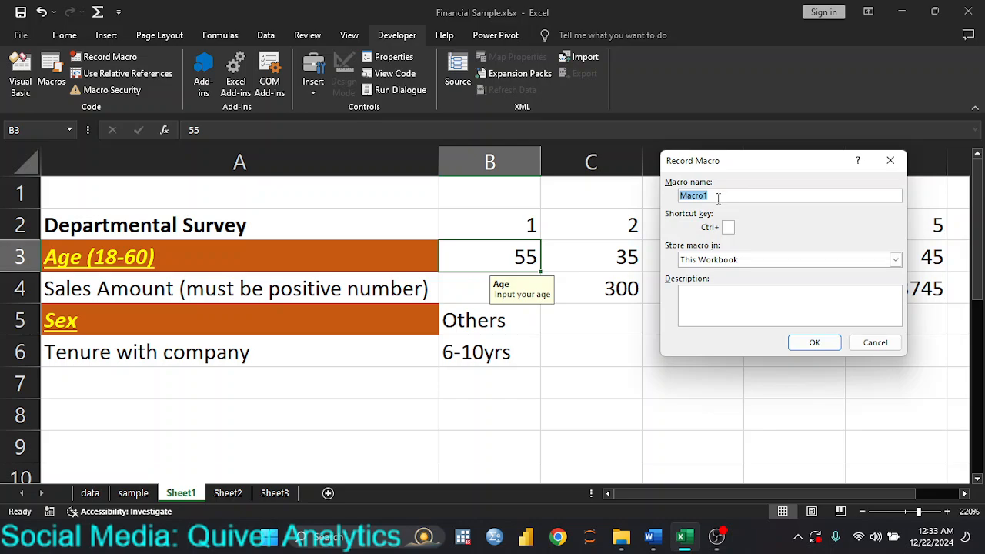
pyautogui.click(717, 197)
pyautogui.press('BackSpace')
pyautogui.press('BackSpace')
pyautogui.press('BackSpace')
pyautogui.press('BackSpace')
pyautogui.press('BackSpace')
pyautogui.press('BackSpace')
pyautogui.write('celledit')
pyautogui.click(732, 227)
pyautogui.write('w')
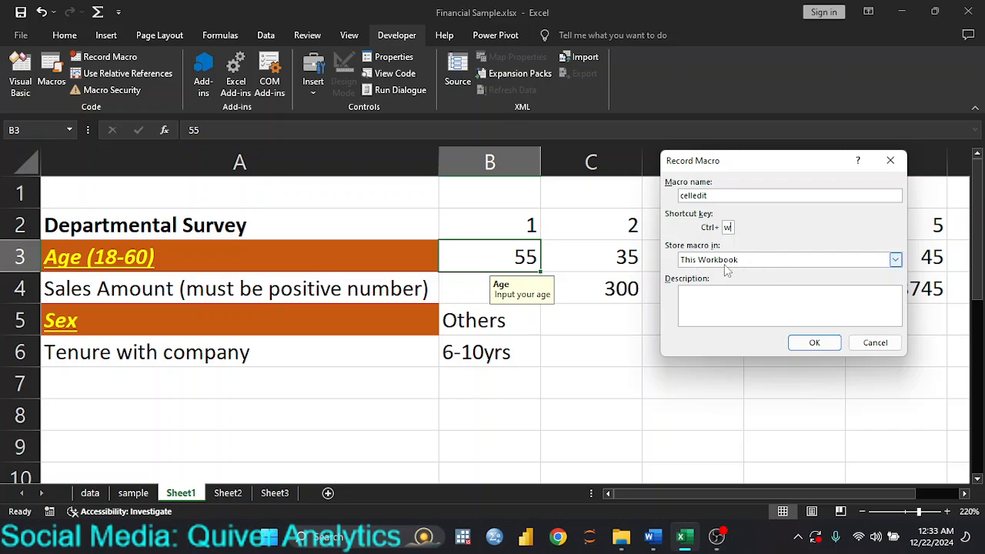
# Describe the macro as "make data bold, yellow, underlined, orange bckgrd" and start recording.
pyautogui.click(777, 300)
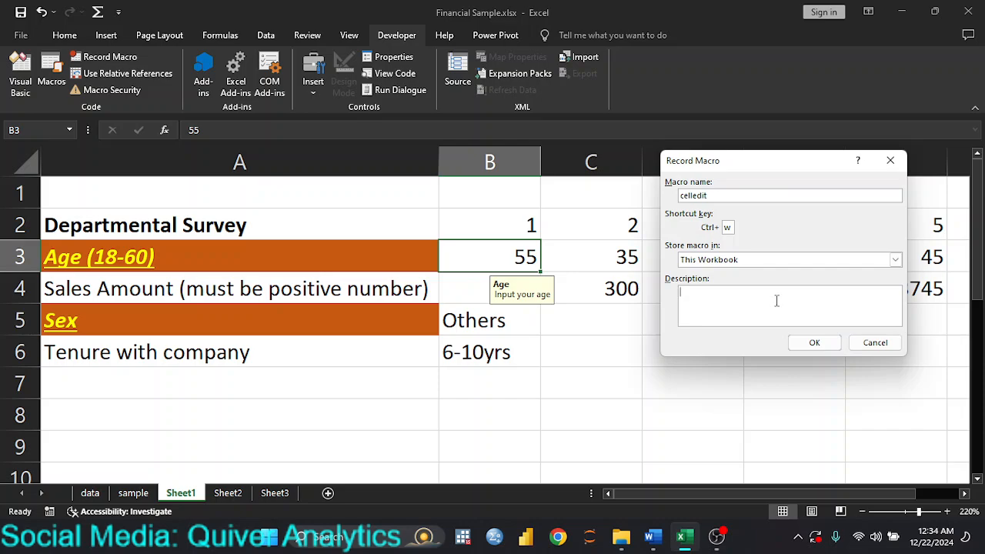
pyautogui.write('make data bold, yellow, underlined, orange')
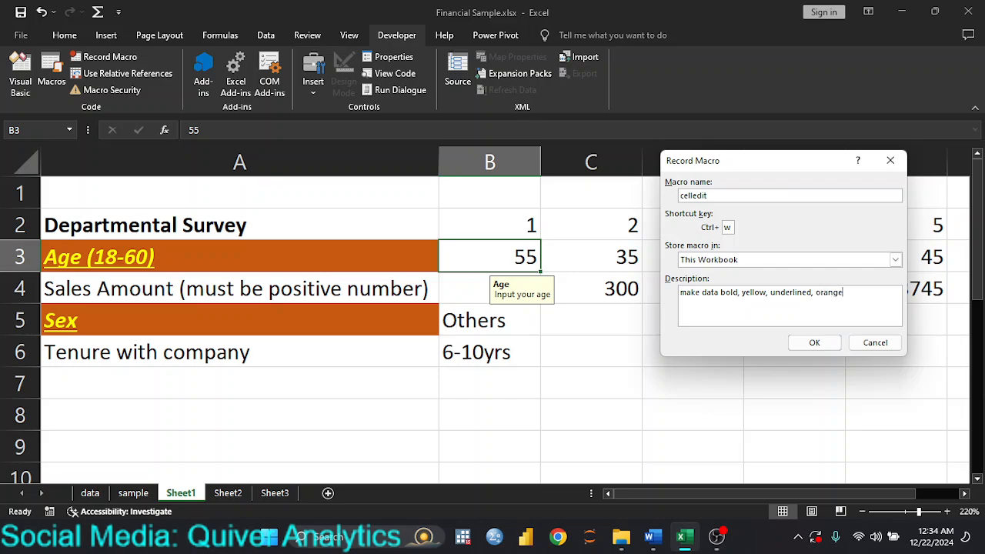
pyautogui.write(' bckgrd')
pyautogui.click(815, 342)
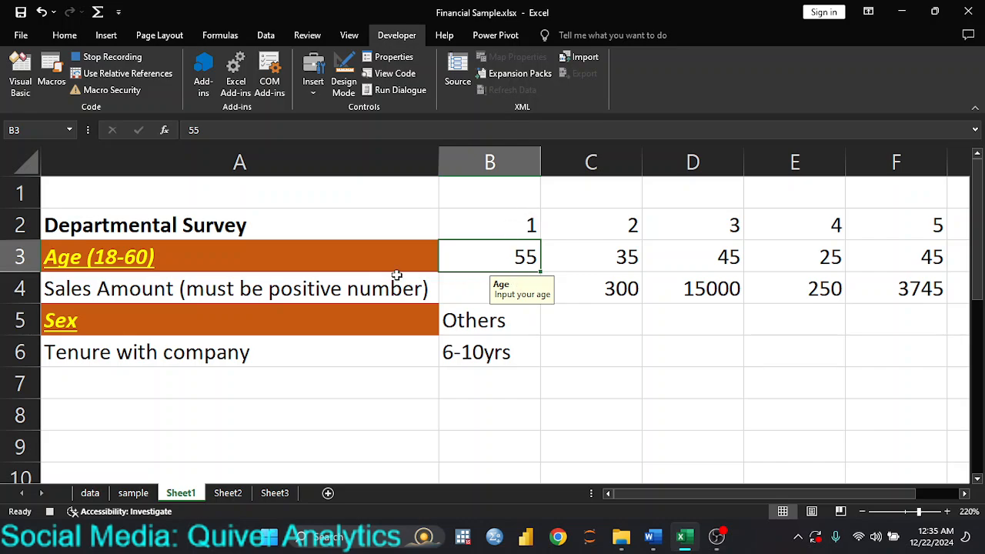
# Record formatting B3 with orange fill and yellow, bold, italic, underlined text, and stop the macro recording.
pyautogui.click(59, 45)
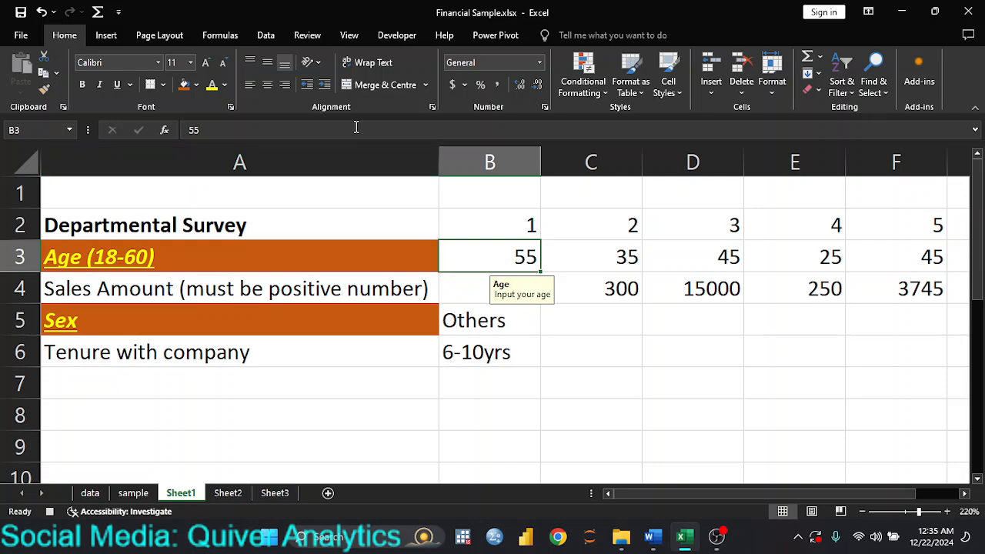
pyautogui.click(184, 84)
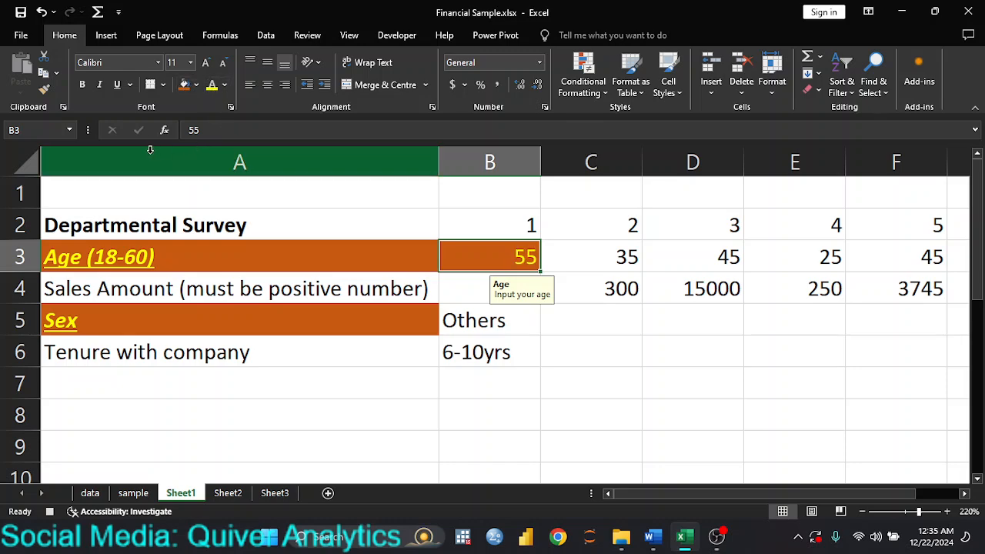
pyautogui.click(104, 81)
pyautogui.click(118, 84)
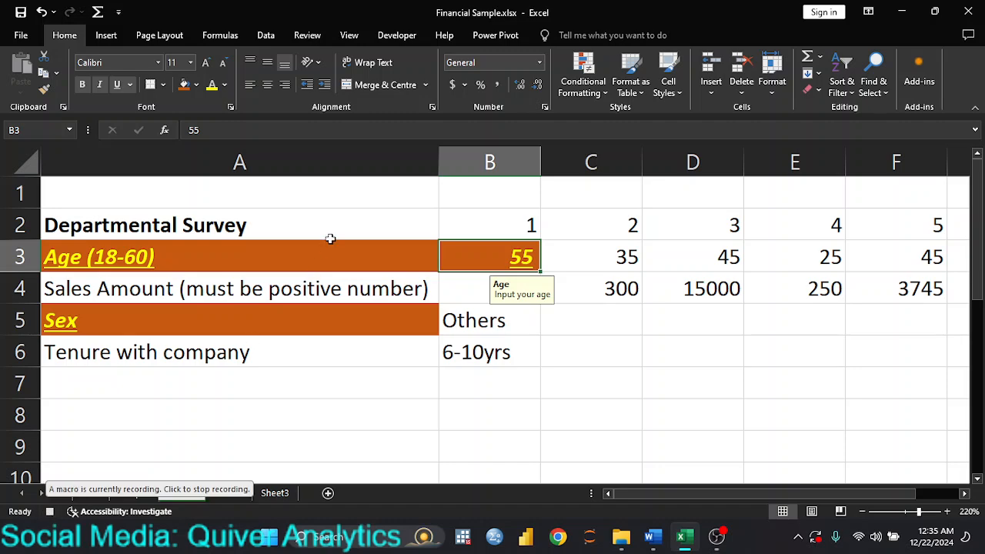
pyautogui.click(411, 33)
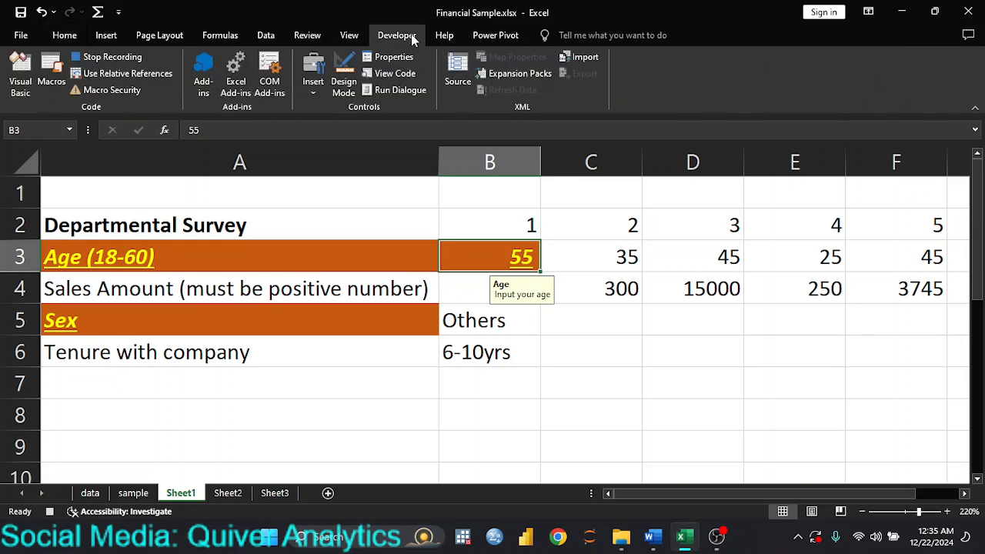
pyautogui.click(114, 60)
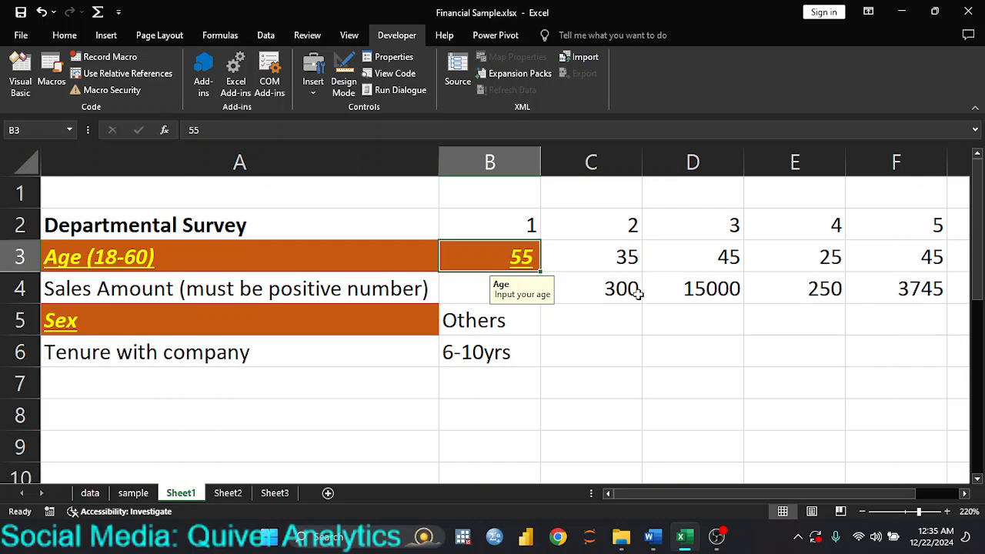
# Run the celledit macro on the sales amount in D4 and on the age in F3.
pyautogui.click(670, 290)
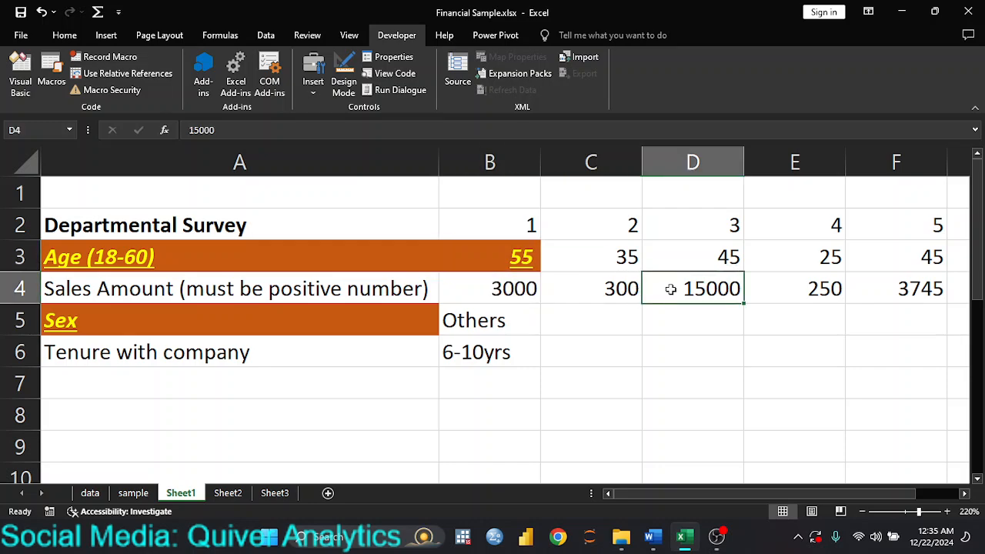
pyautogui.hotkey('ctrl', 'shift', 'm')
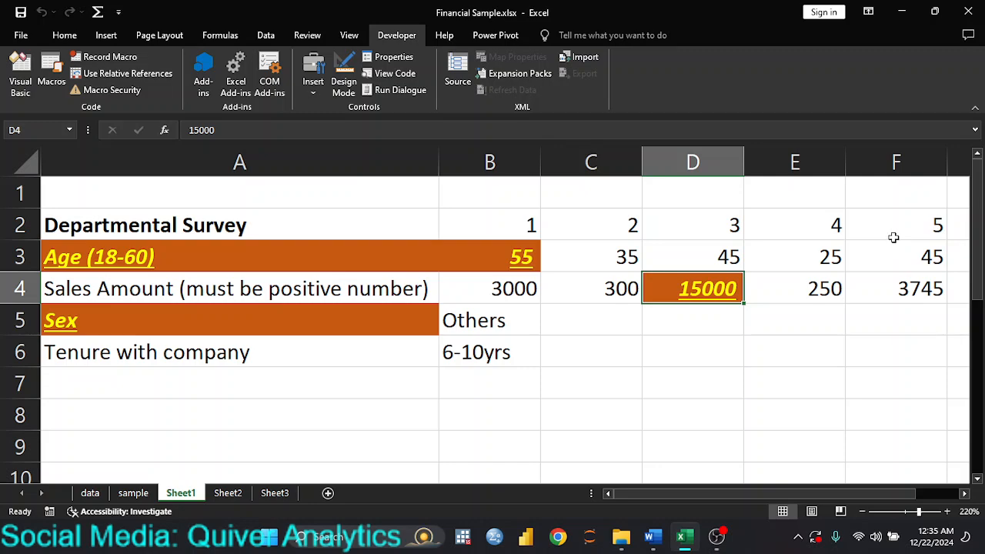
pyautogui.click(896, 261)
pyautogui.hotkey('ctrl', 'shift', 'm')
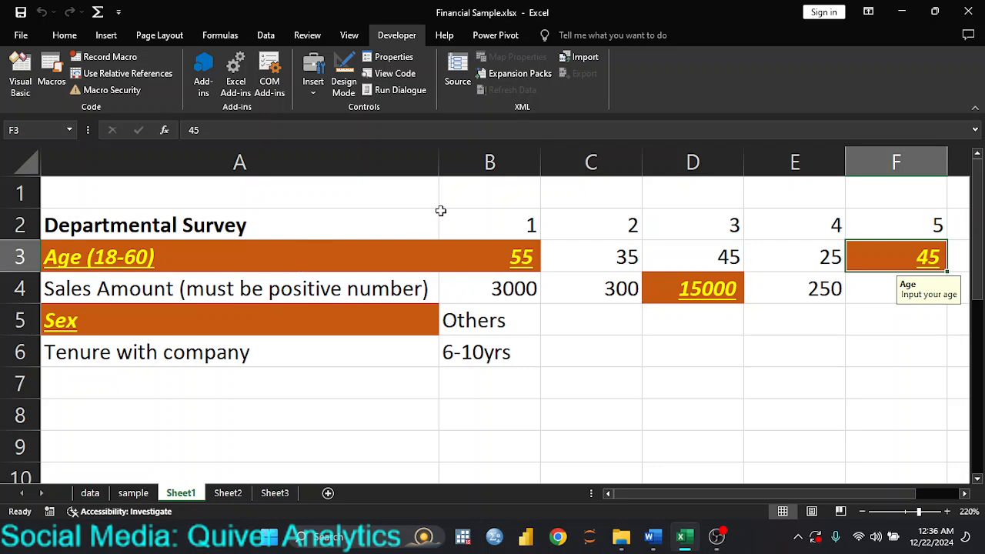
# Save the workbook in the basic excel folder as the macro-enabled workbook Financial Sample.xlsm.
pyautogui.click(22, 36)
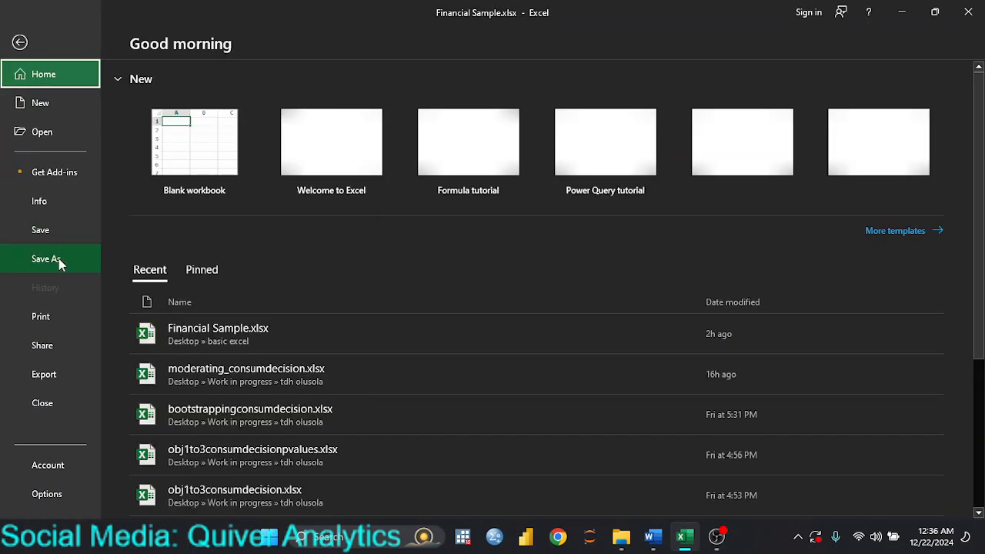
pyautogui.click(59, 260)
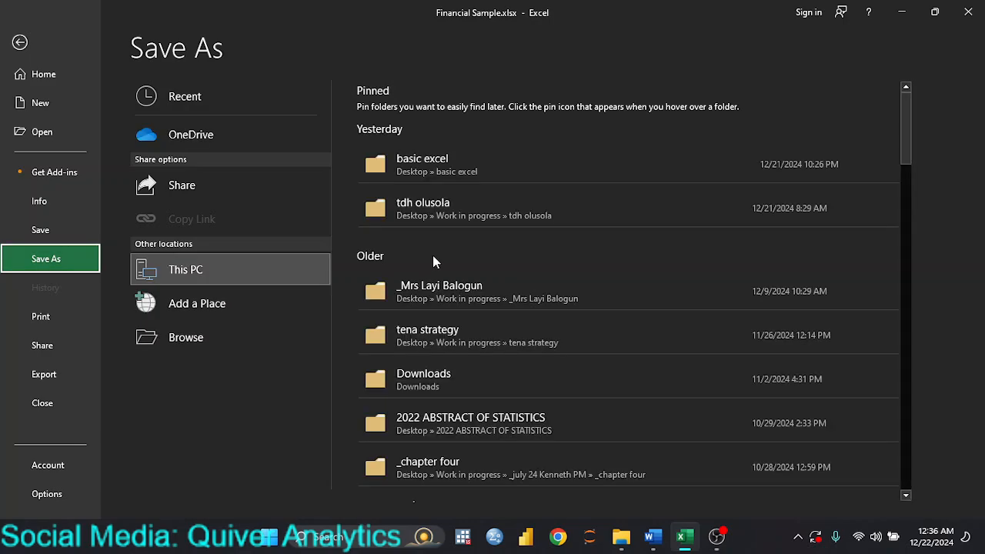
pyautogui.click(462, 161)
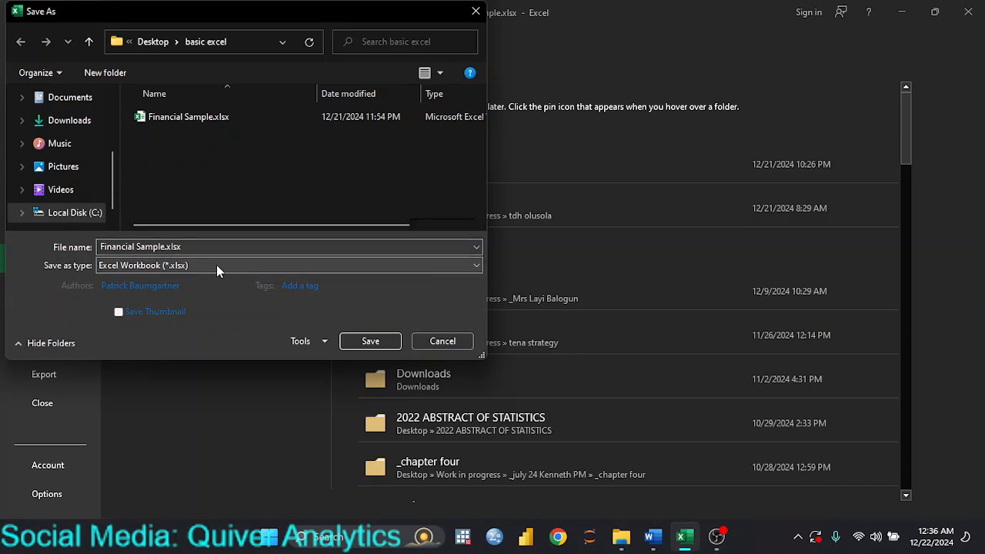
pyautogui.click(217, 265)
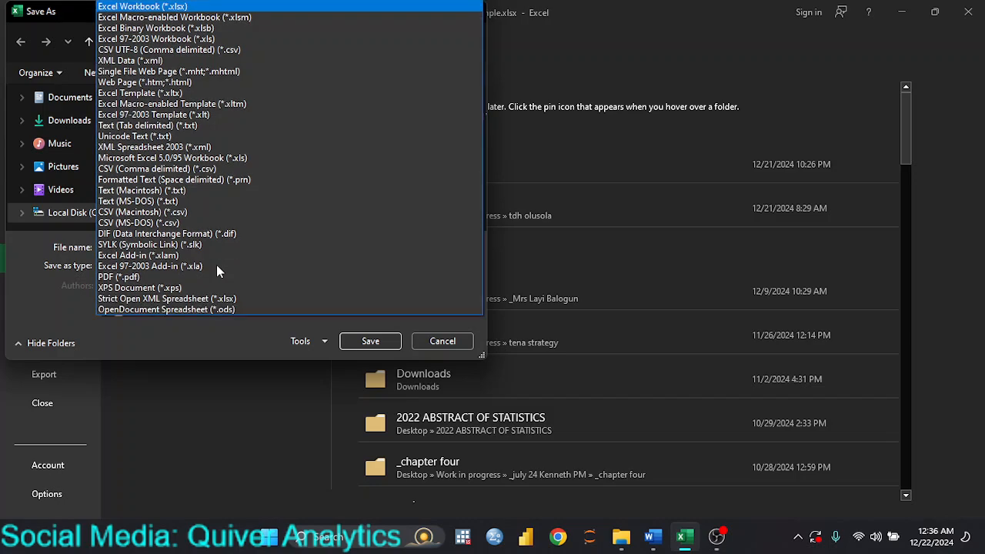
pyautogui.click(337, 17)
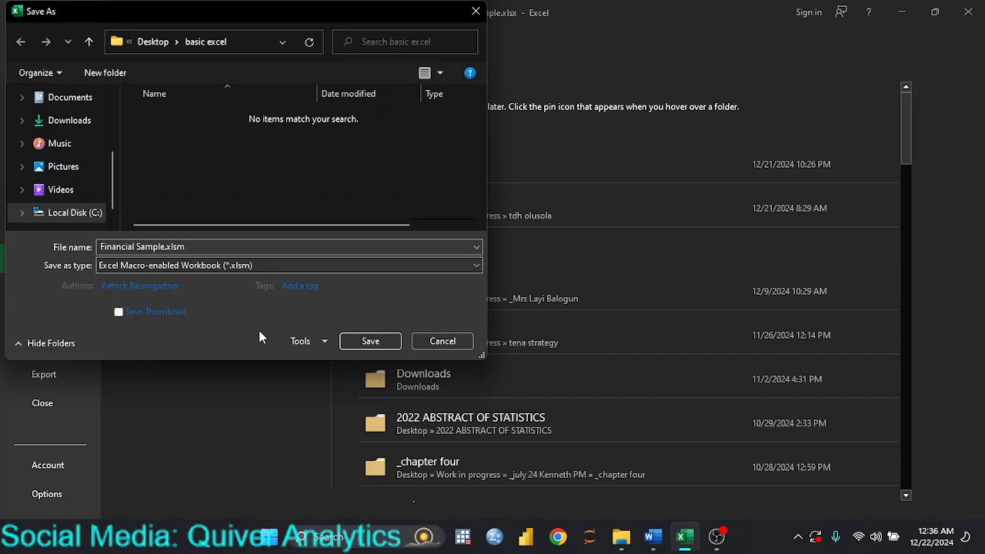
pyautogui.click(375, 343)
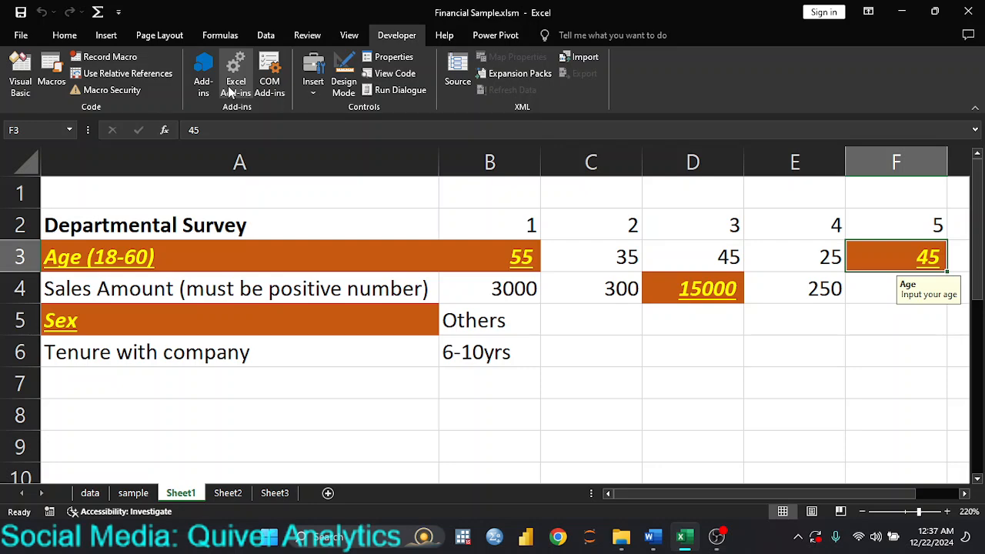
pyautogui.click(317, 96)
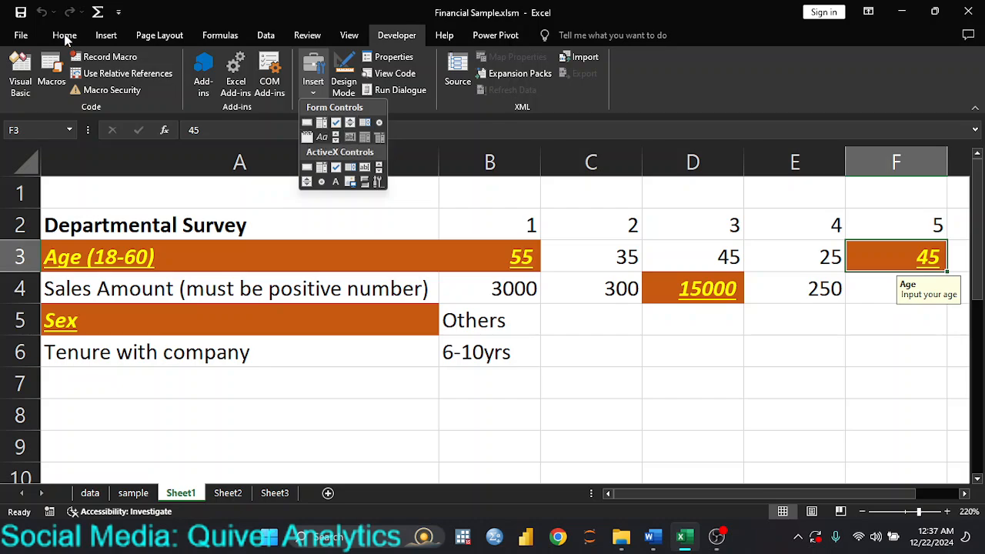
pyautogui.click(65, 37)
pyautogui.click(67, 37)
# Draw an oval shape about 0.5" wide and 0.18" high in cell C6, just beside the tenure value.
pyautogui.click(106, 35)
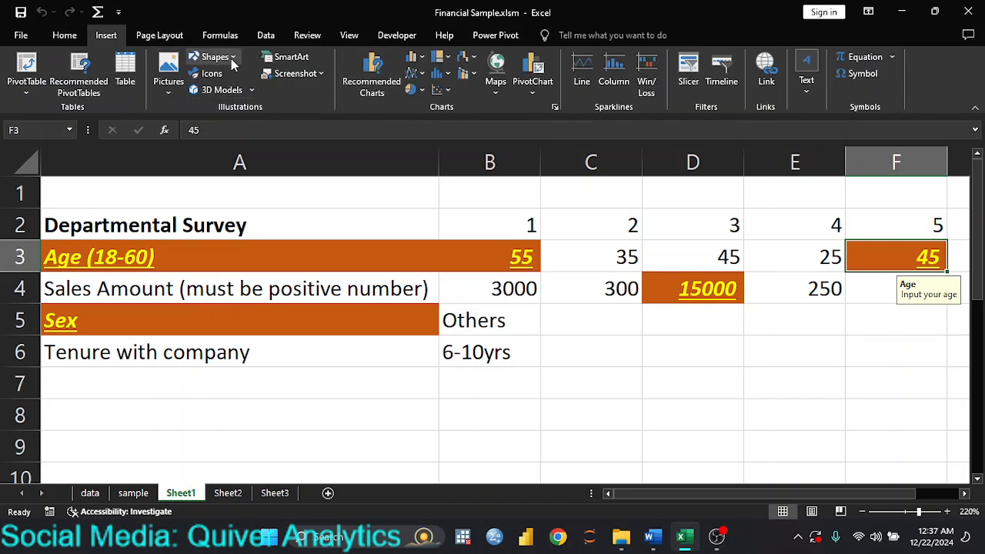
pyautogui.click(231, 59)
pyautogui.click(250, 90)
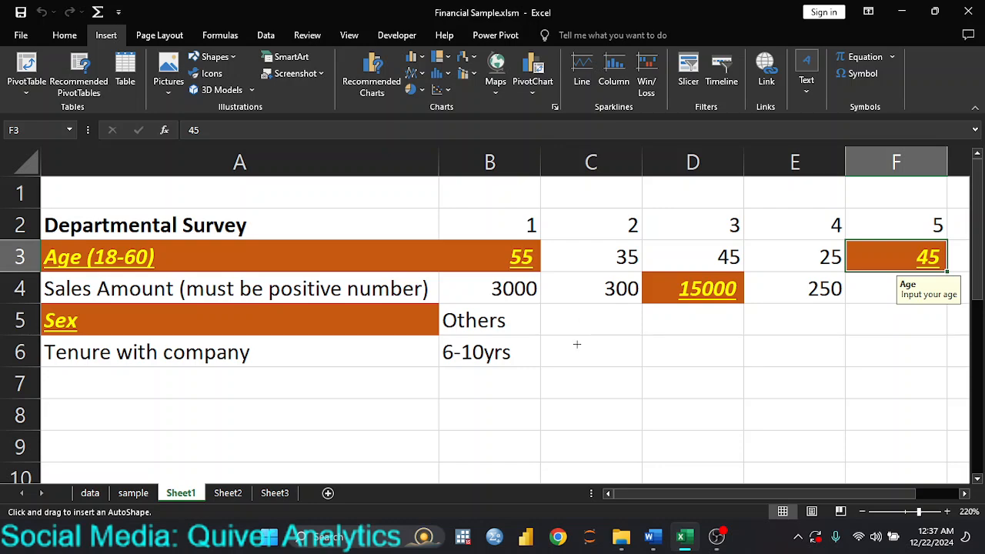
pyautogui.moveTo(564, 341); pyautogui.dragTo(641, 369)
# Assign the celledit macro to the blue oval shape.
pyautogui.rightClick(607, 358)
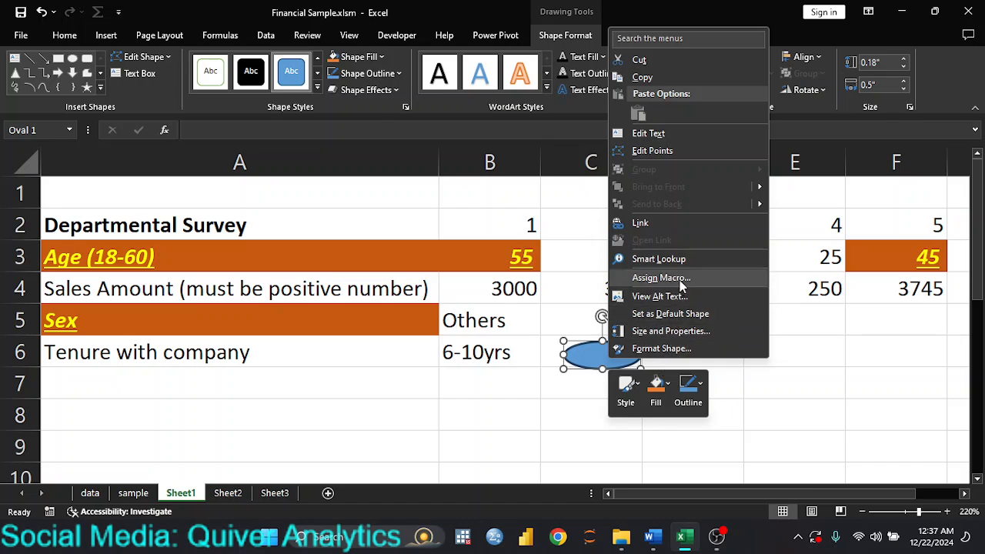
pyautogui.click(660, 278)
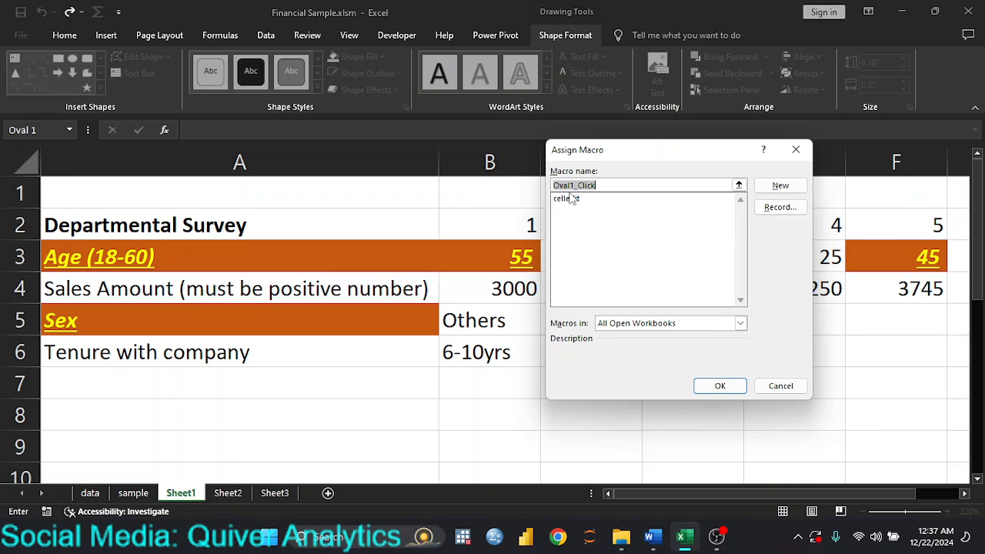
pyautogui.click(571, 200)
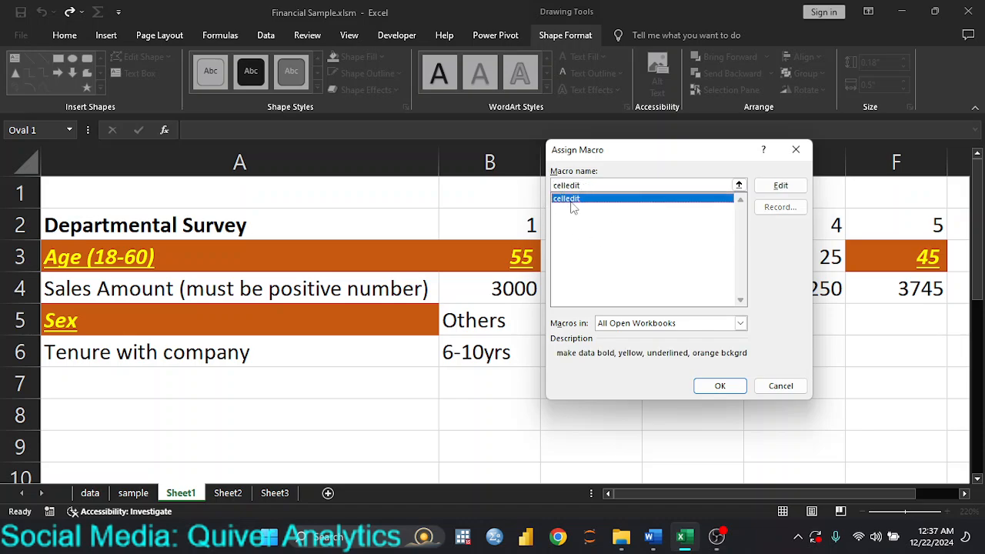
pyautogui.click(720, 386)
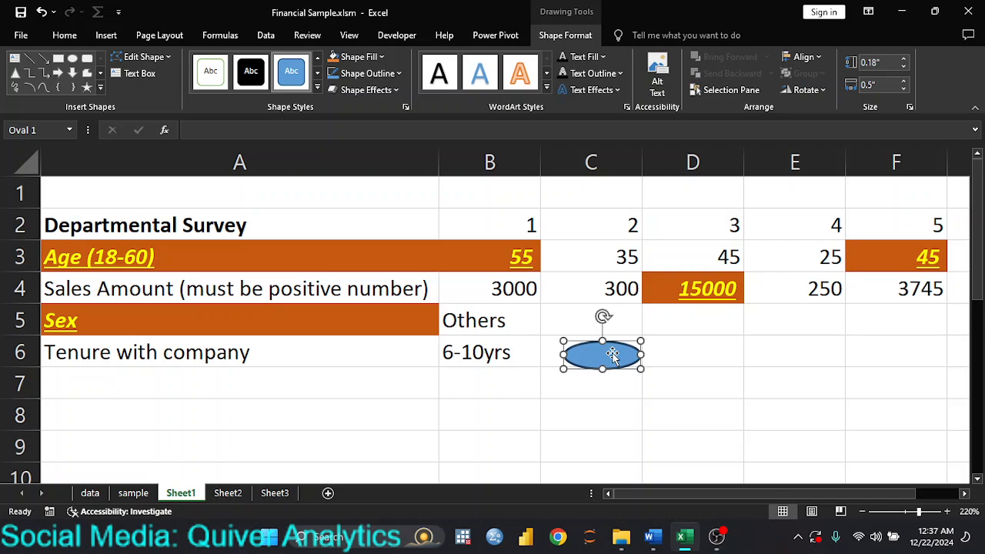
# Add the label text "Macr" inside the oval and select all of its text.
pyautogui.write('M')
pyautogui.press('Return')
pyautogui.press('Return')
pyautogui.hotkey('ctrl', 'a')
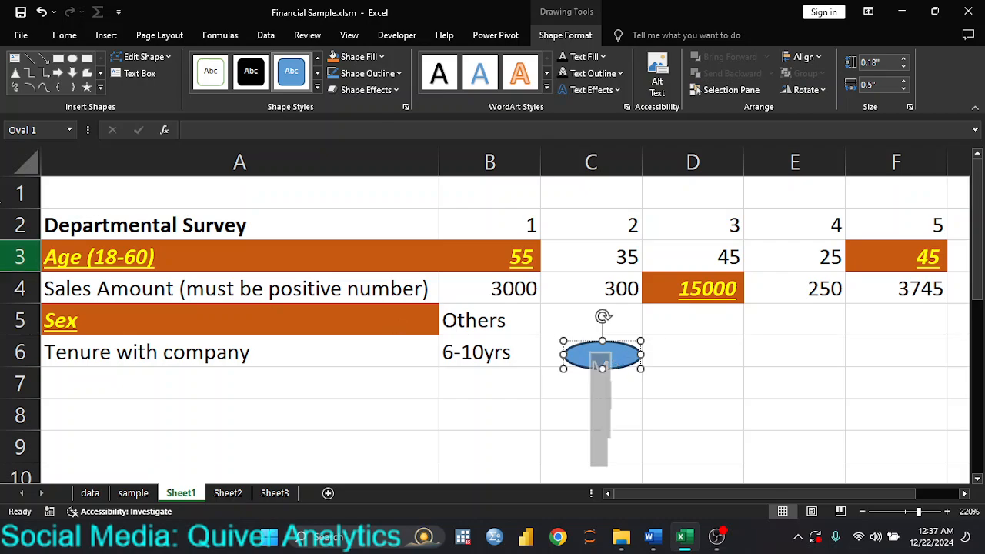
# Set the font size of the oval's label to 5 and deselect the shape.
pyautogui.click(67, 36)
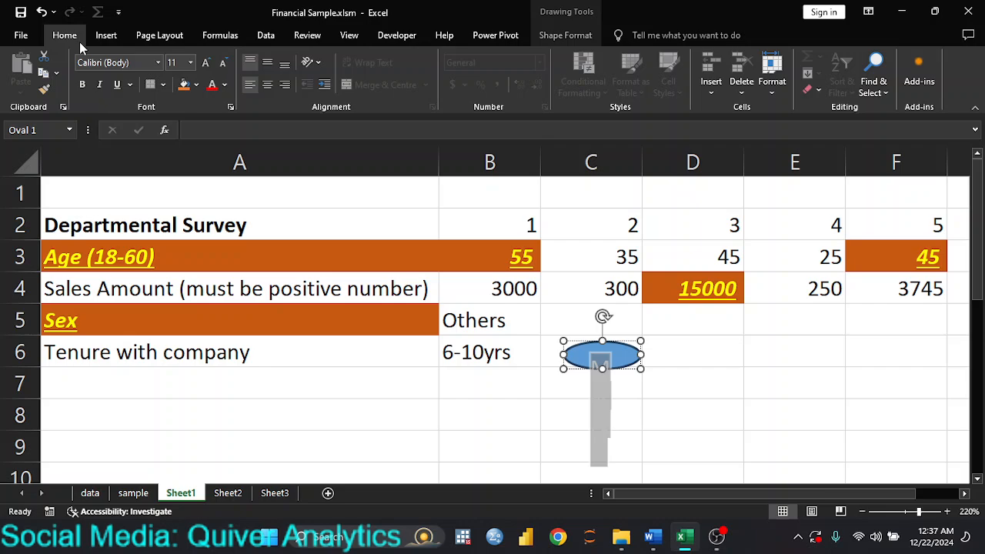
pyautogui.click(179, 62)
pyautogui.press('Return')
pyautogui.click(183, 68)
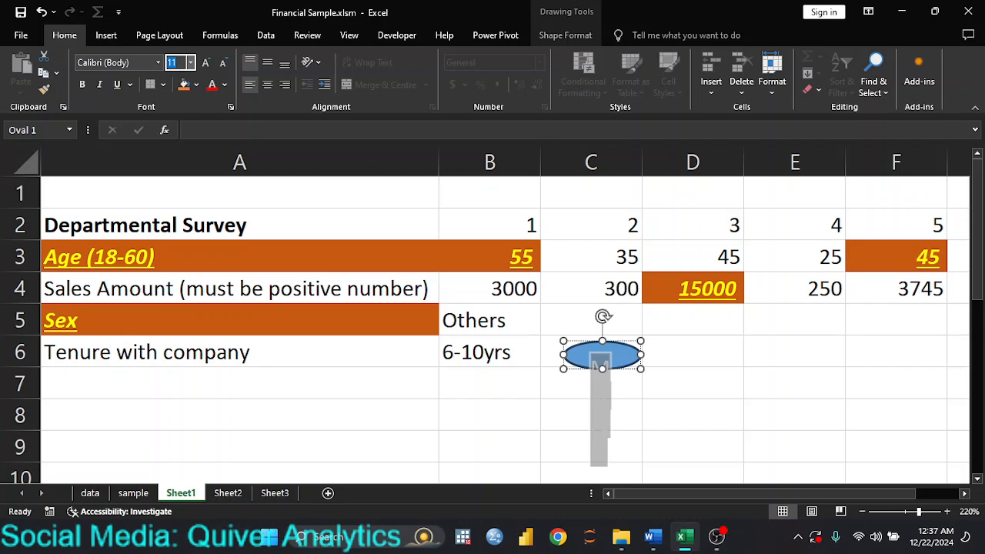
pyautogui.press('Return')
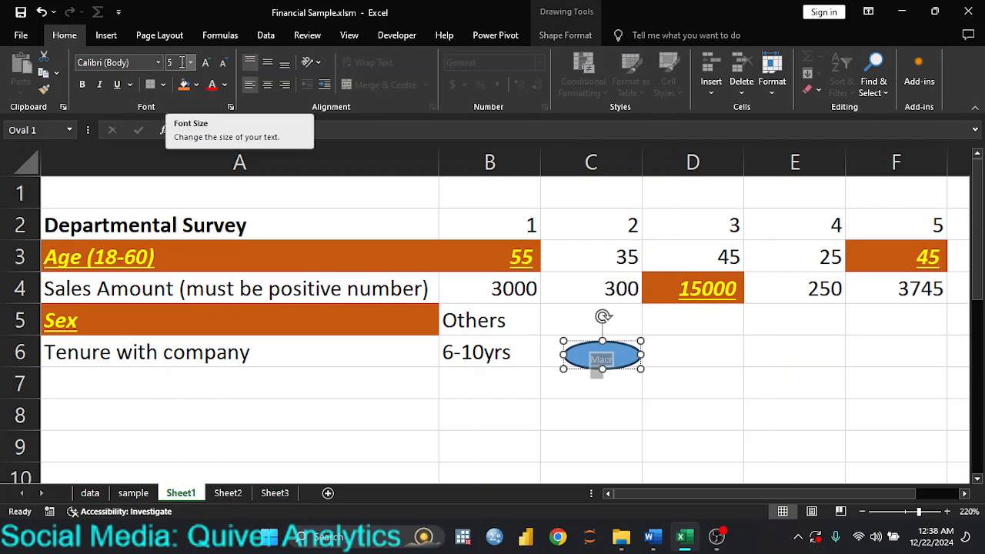
pyautogui.click(182, 63)
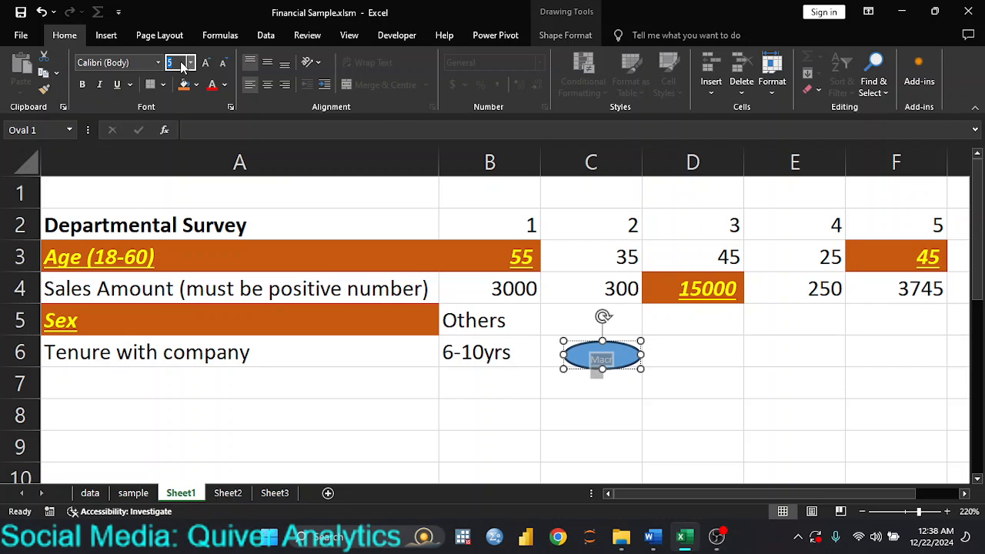
pyautogui.write('5')
pyautogui.press('Return')
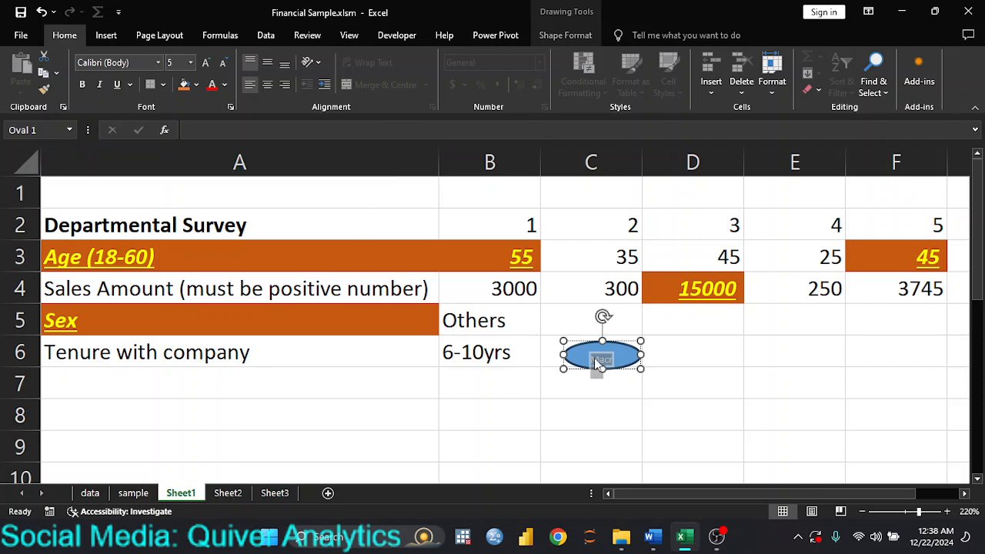
pyautogui.click(752, 361)
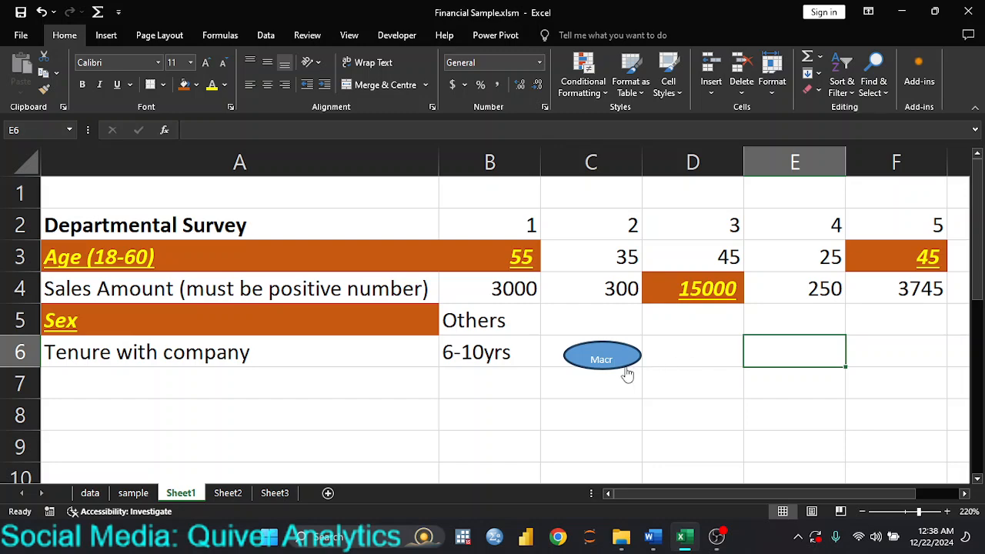
# Apply the celledit macro with the oval button to cells F4, B6, A6 and C4.
pyautogui.click(825, 289)
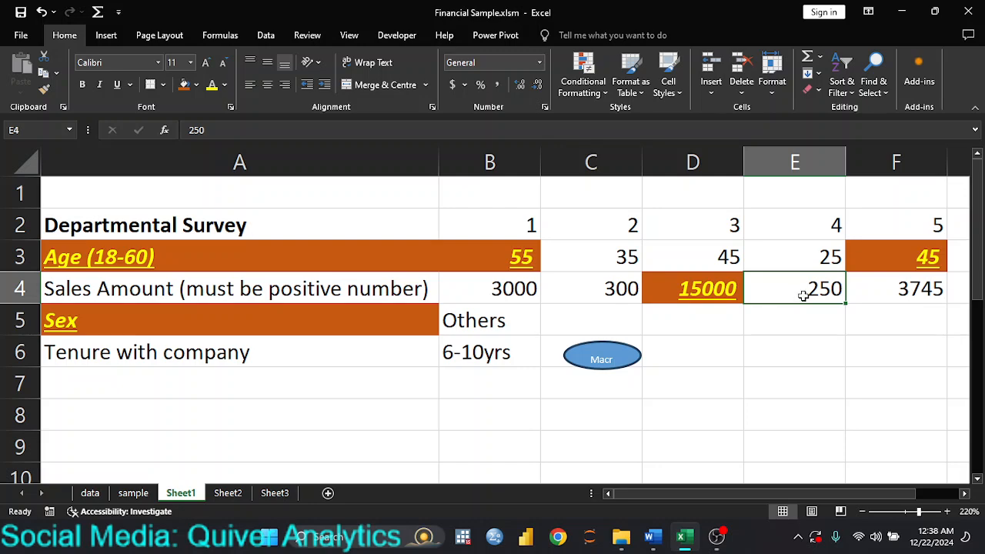
pyautogui.click(878, 291)
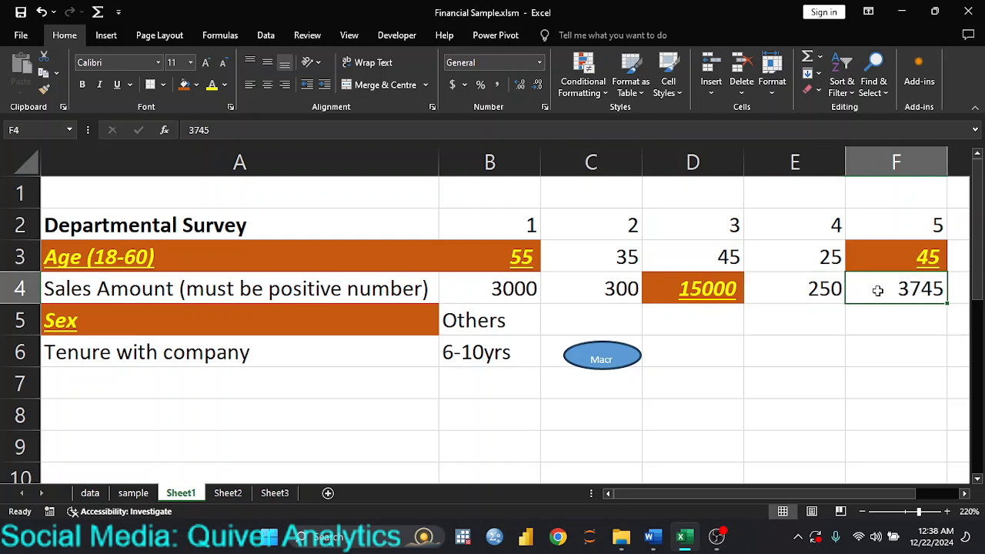
pyautogui.click(600, 359)
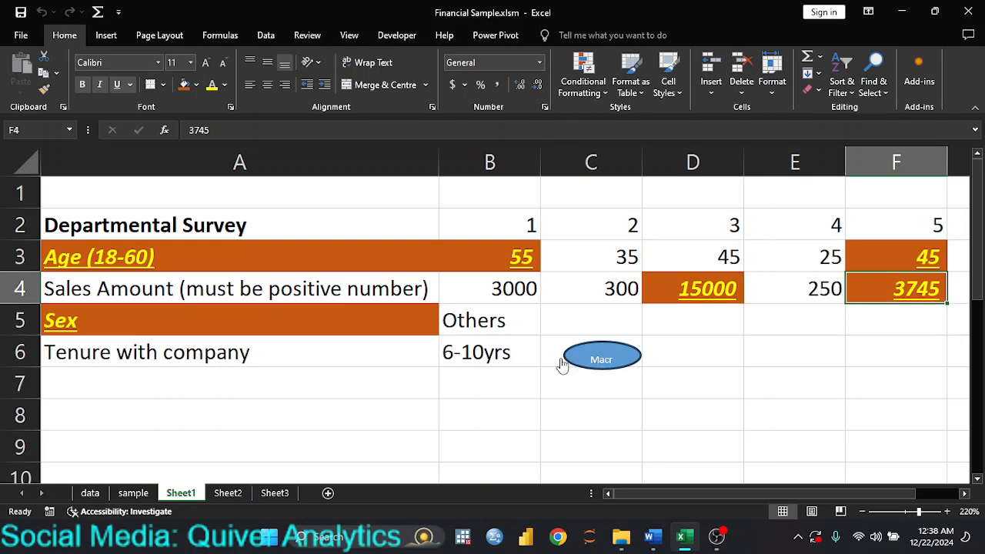
pyautogui.click(502, 353)
pyautogui.click(603, 359)
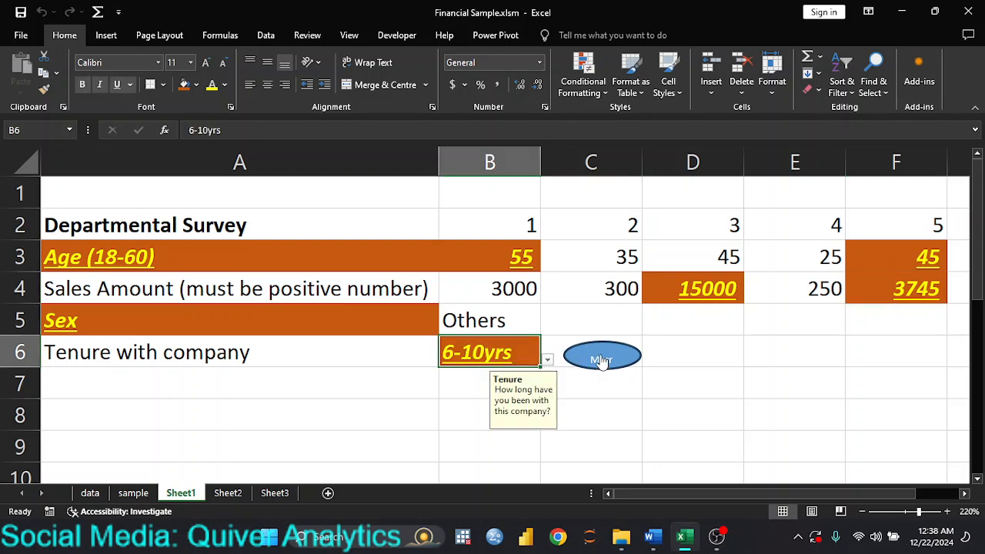
pyautogui.click(315, 351)
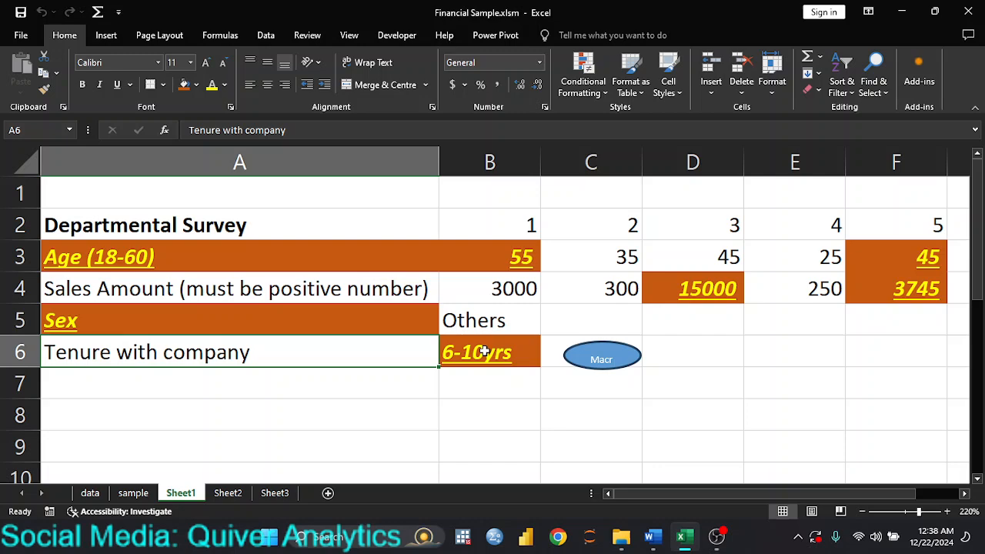
pyautogui.click(610, 367)
pyautogui.click(595, 298)
pyautogui.click(602, 360)
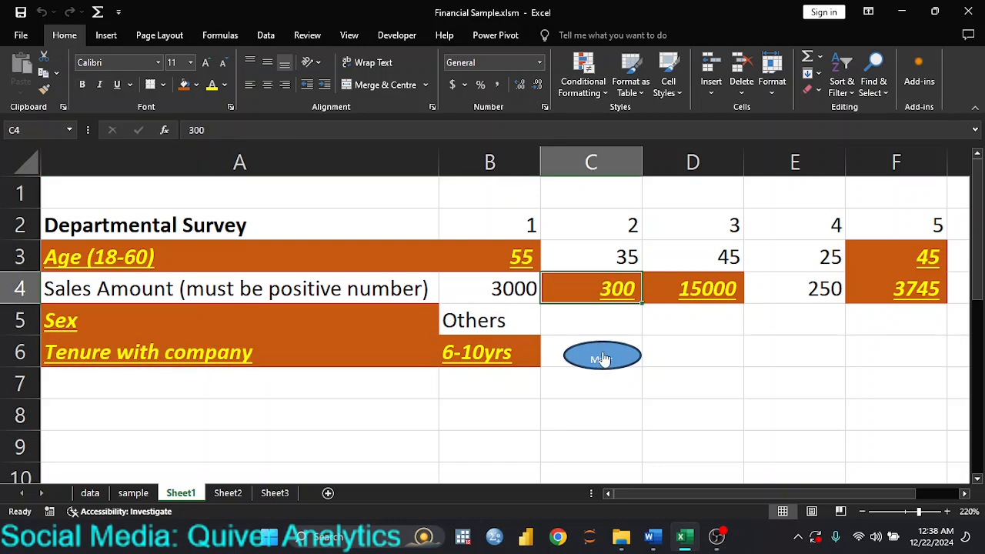
# Apply the macro with the oval button to the column numbers in D2, E2 and F2.
pyautogui.click(708, 229)
pyautogui.click(626, 361)
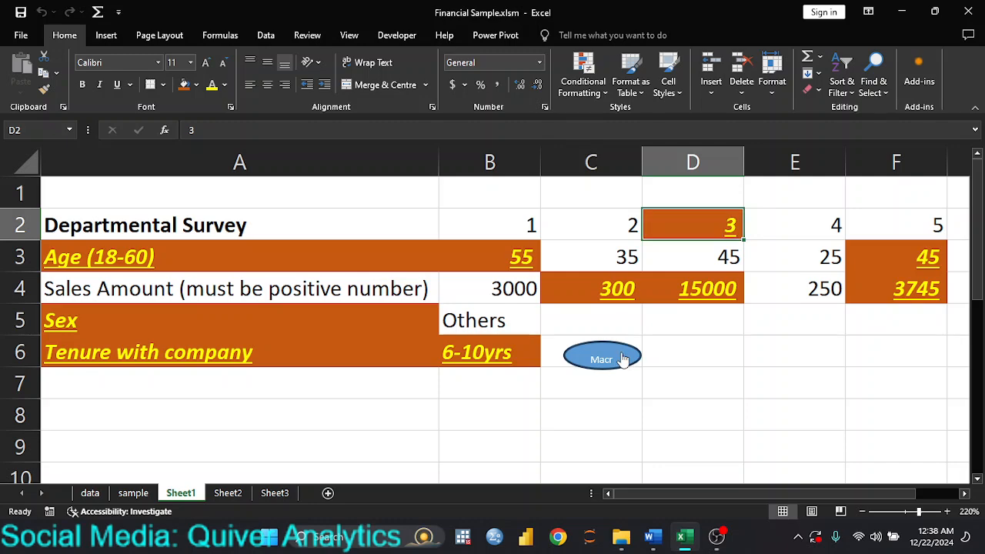
pyautogui.click(829, 223)
pyautogui.click(616, 362)
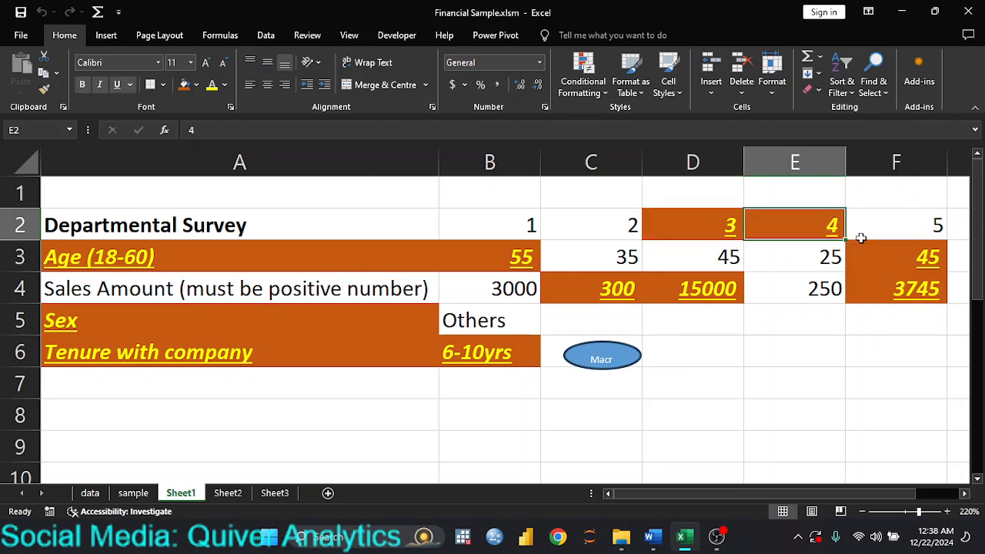
pyautogui.click(882, 225)
pyautogui.click(614, 356)
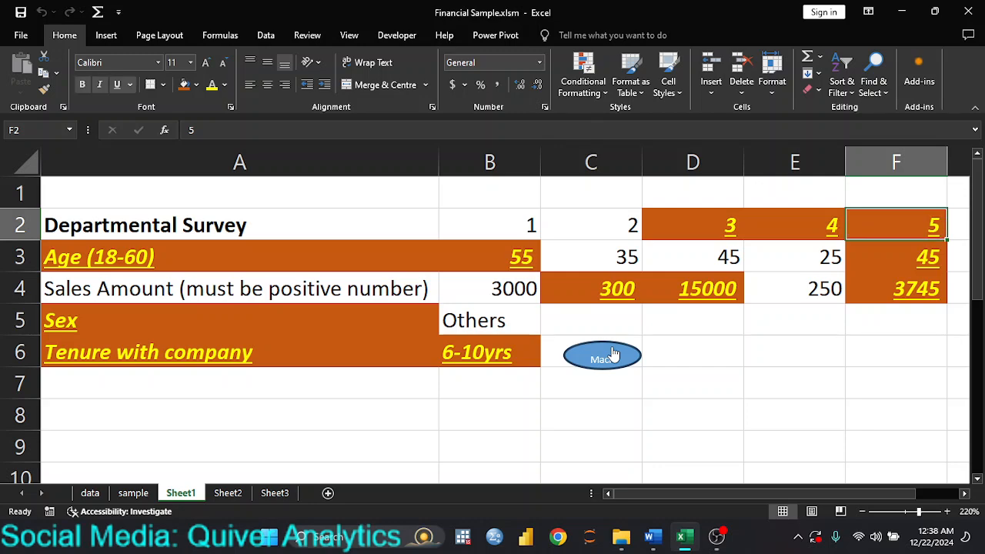
pyautogui.click(596, 229)
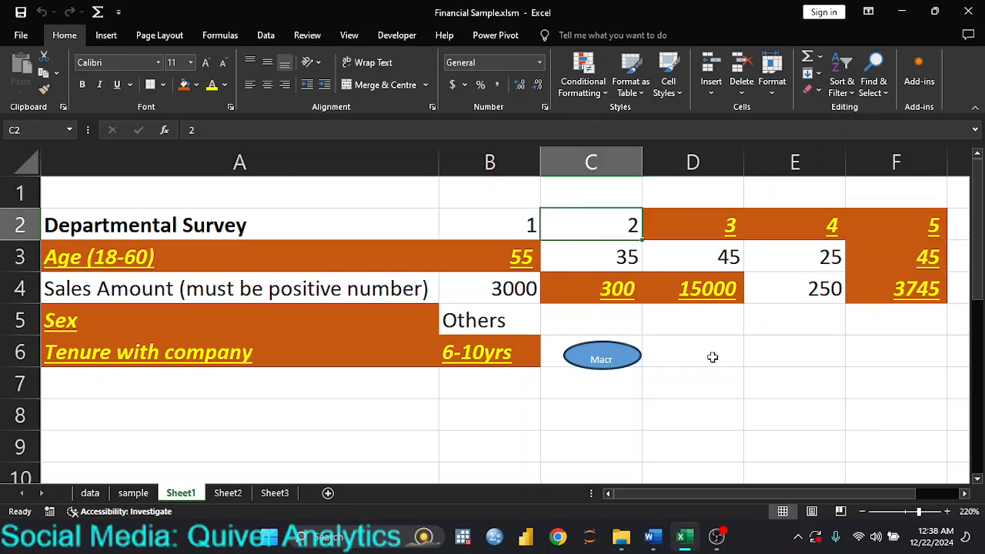
pyautogui.click(690, 359)
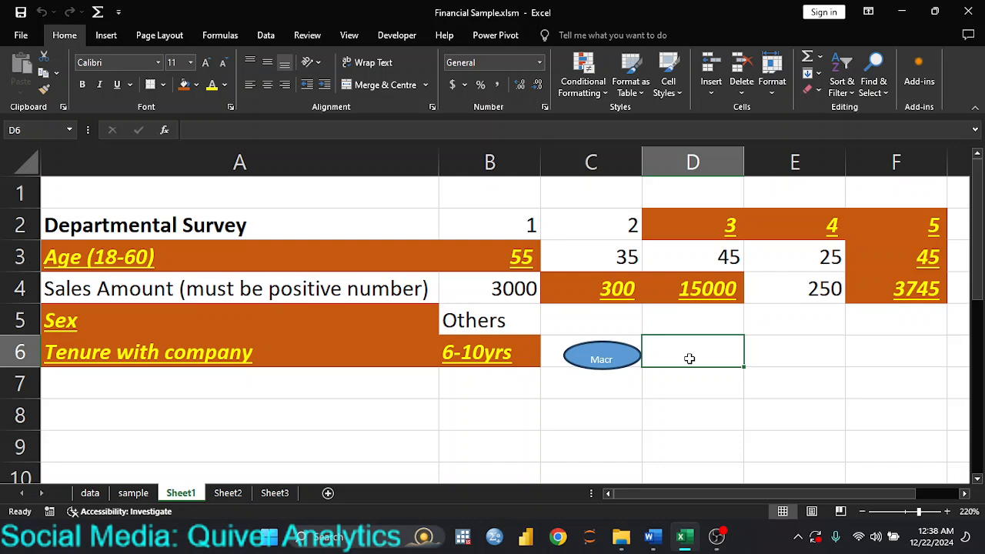
pyautogui.click(809, 348)
pyautogui.click(891, 362)
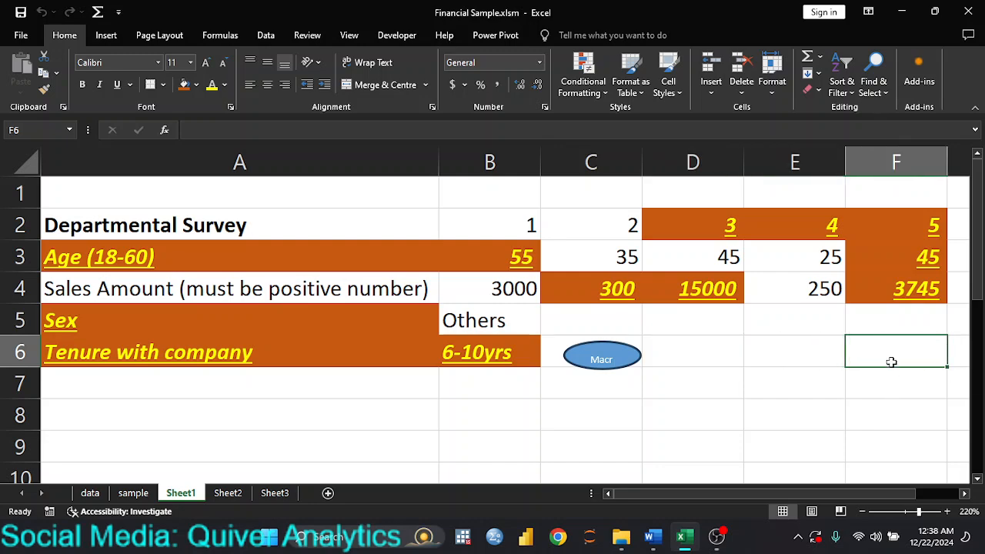
pyautogui.click(885, 384)
pyautogui.click(682, 386)
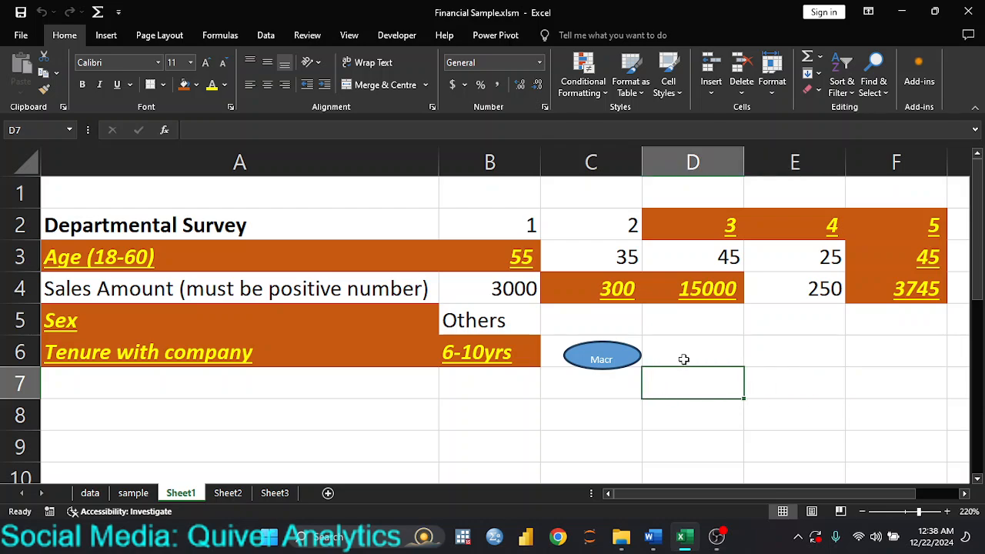
pyautogui.click(686, 355)
pyautogui.click(790, 351)
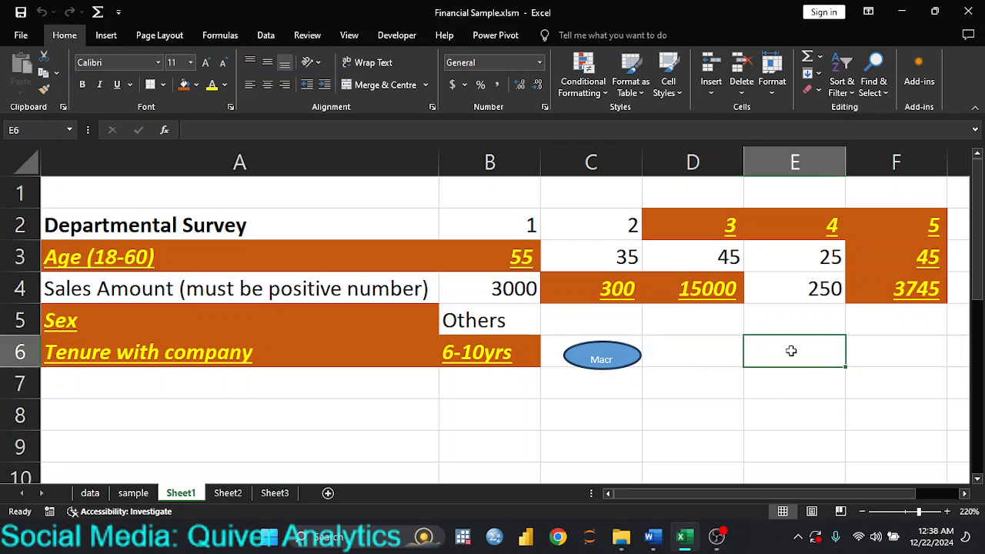
pyautogui.click(902, 359)
pyautogui.click(878, 390)
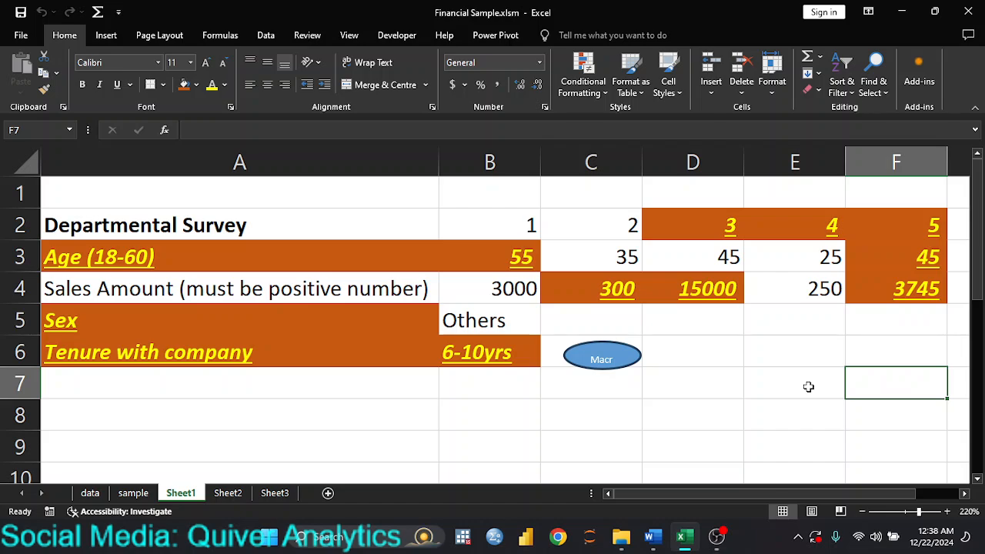
# Use the oval button to format the Sales Amount label in A4, the amount in B4 and the age in C3.
pyautogui.click(376, 288)
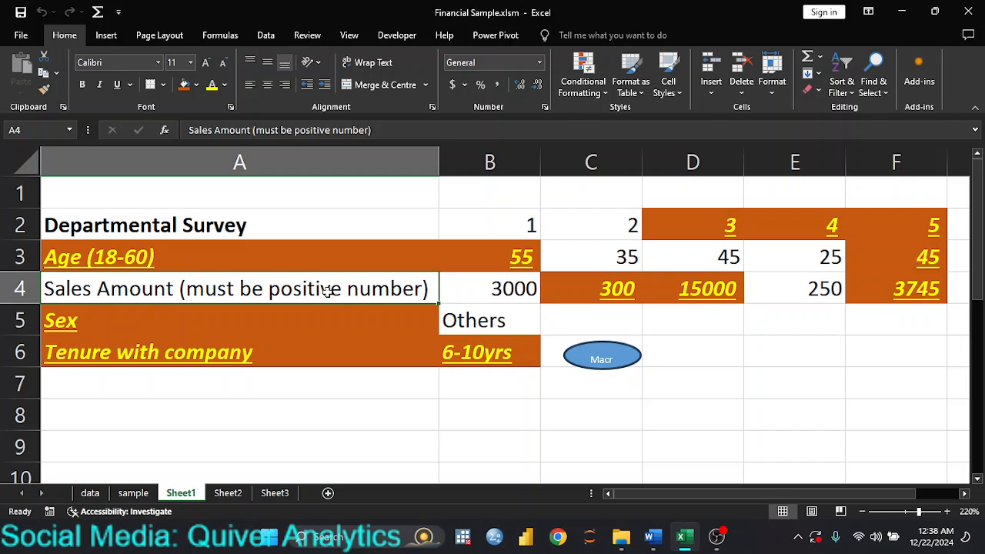
pyautogui.click(588, 358)
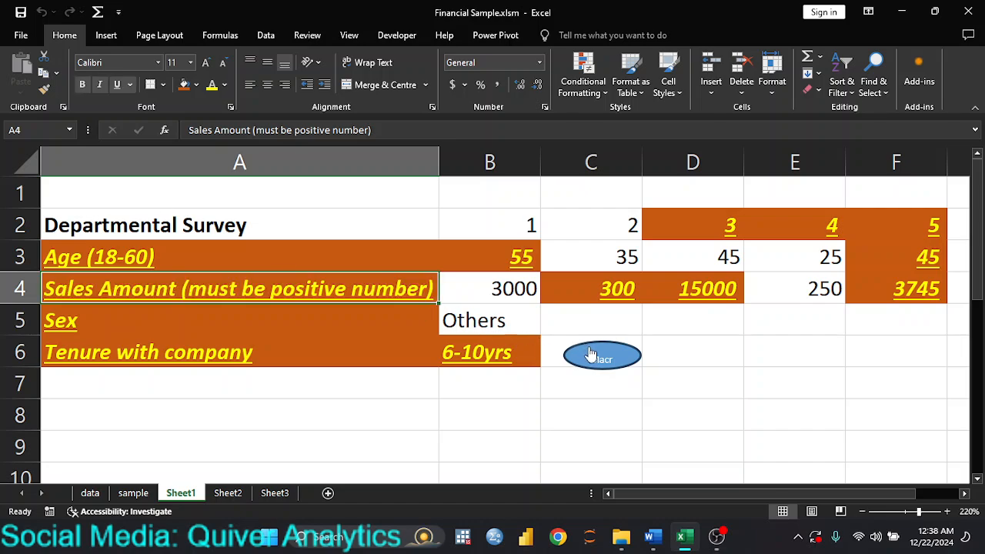
pyautogui.click(469, 281)
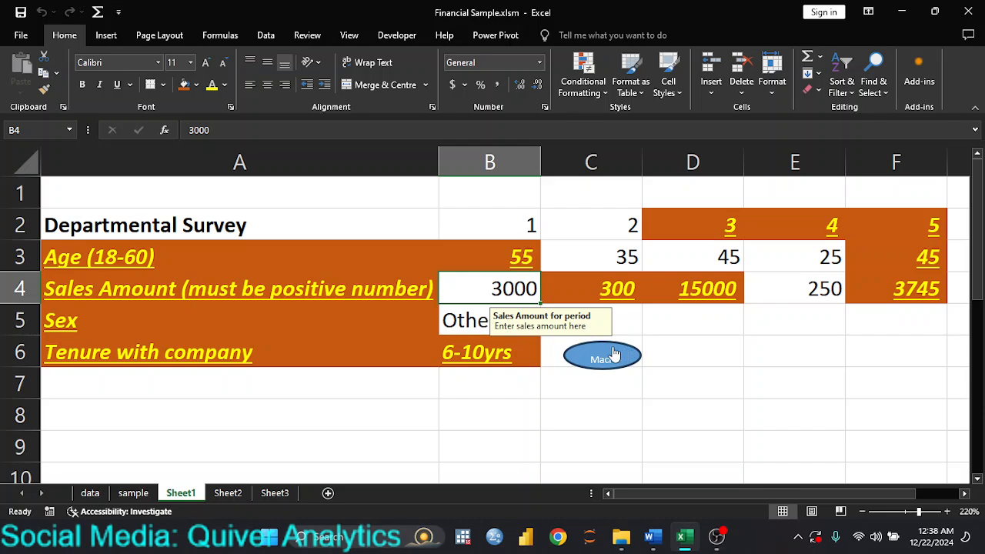
pyautogui.click(598, 357)
pyautogui.click(602, 262)
pyautogui.click(615, 355)
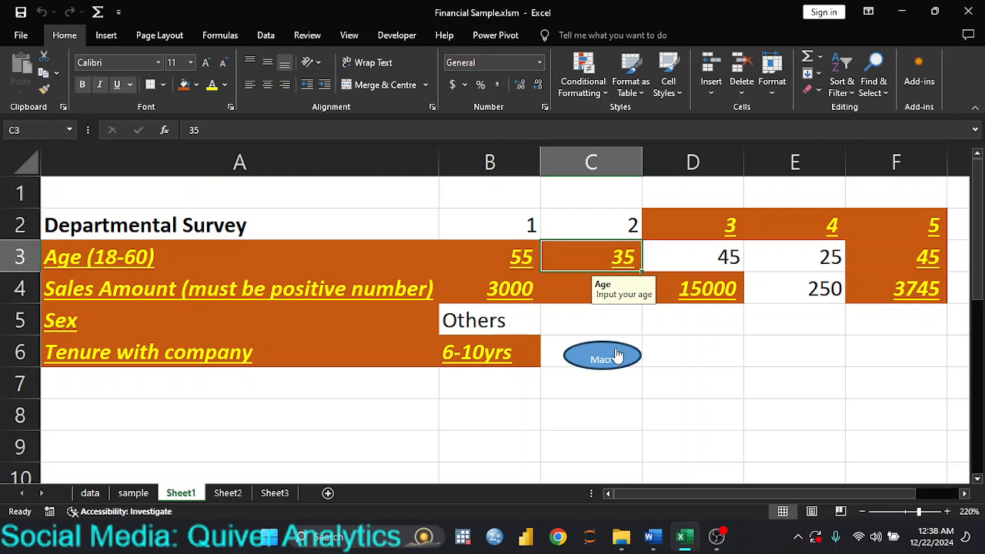